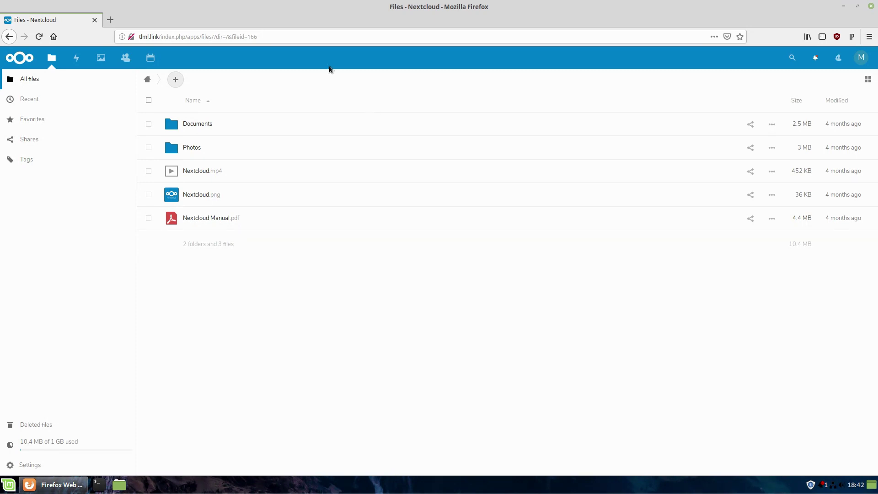
Step: Open the Documents folder and dismiss the About.odt download prompt
click(194, 124)
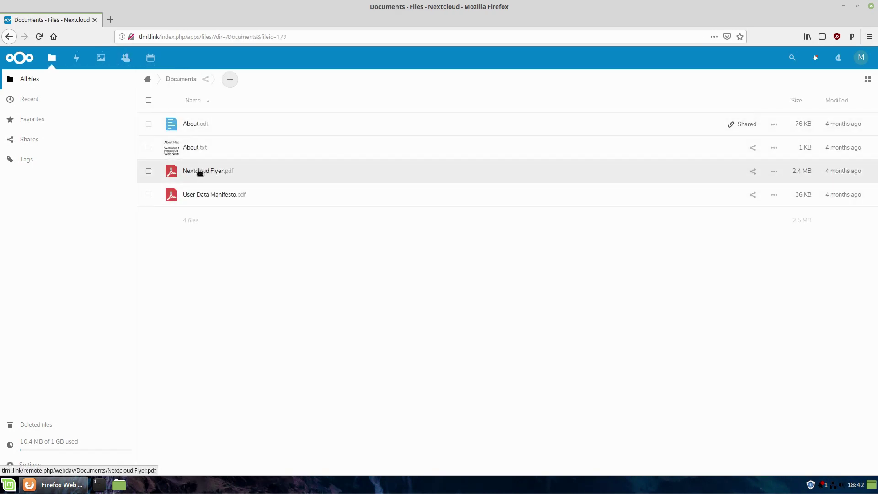
click(194, 127)
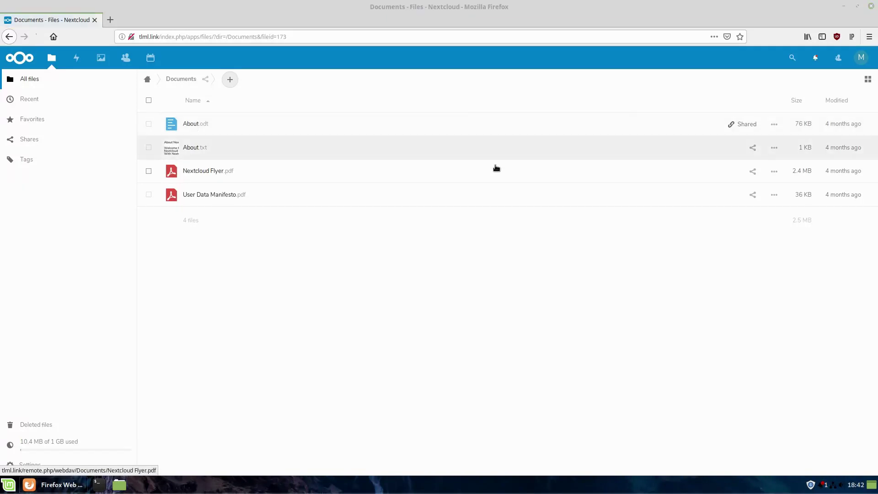
click(325, 278)
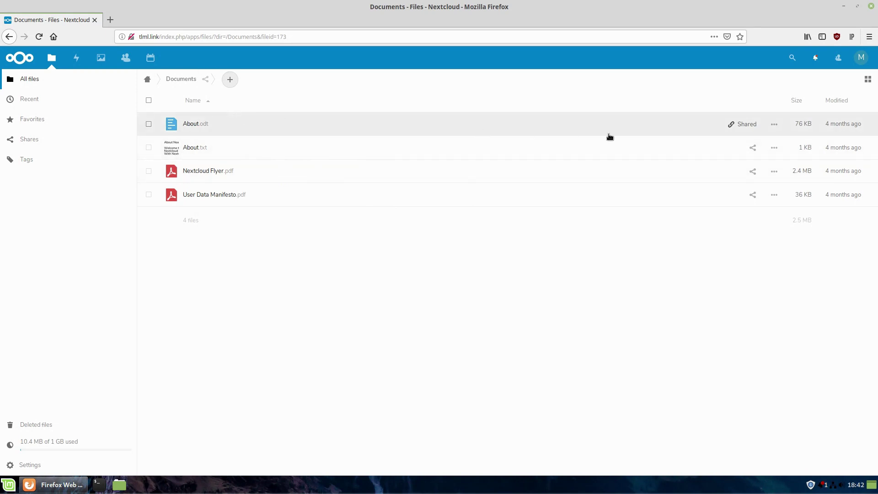
Step: Delete the public share link from About.odt's Sharing panel
click(740, 125)
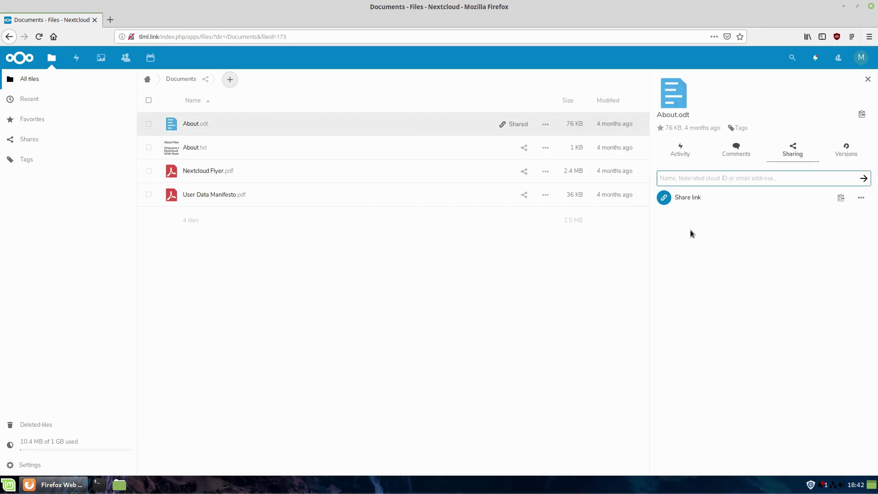
click(862, 198)
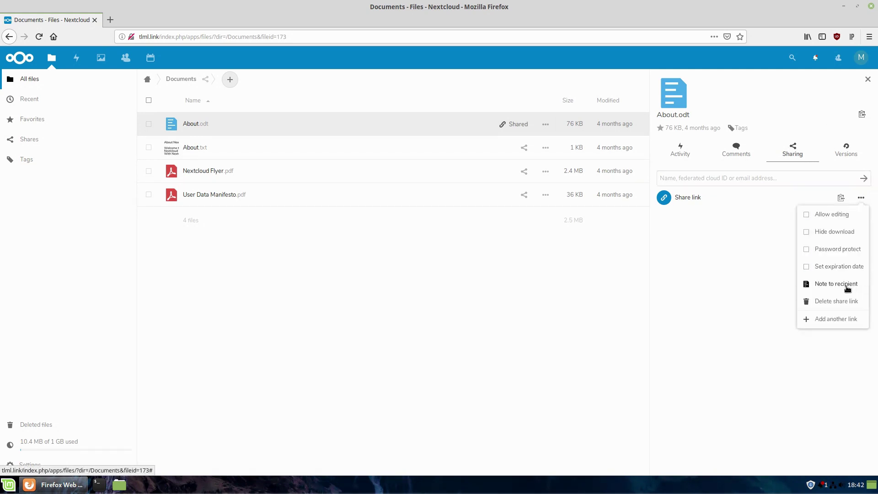
click(787, 311)
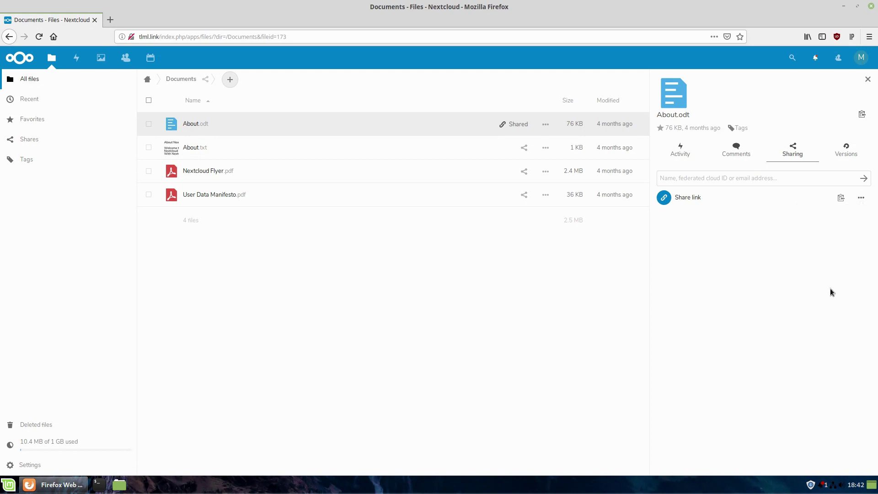
click(863, 199)
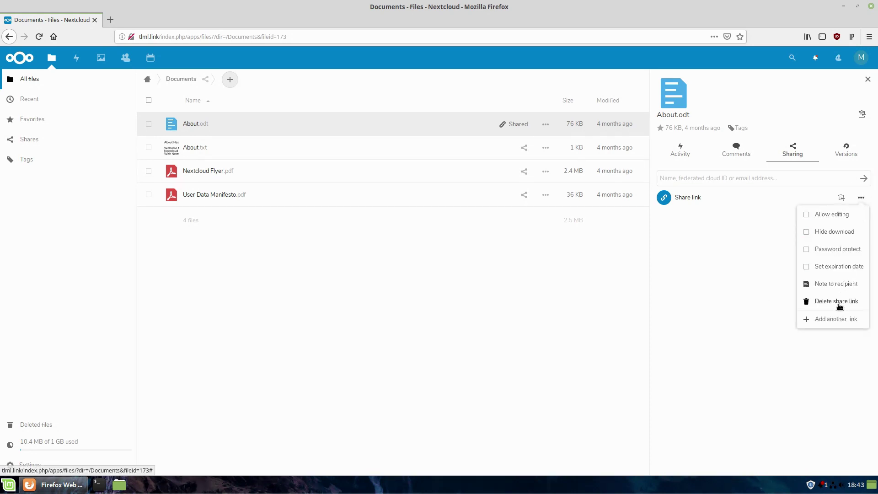
click(838, 302)
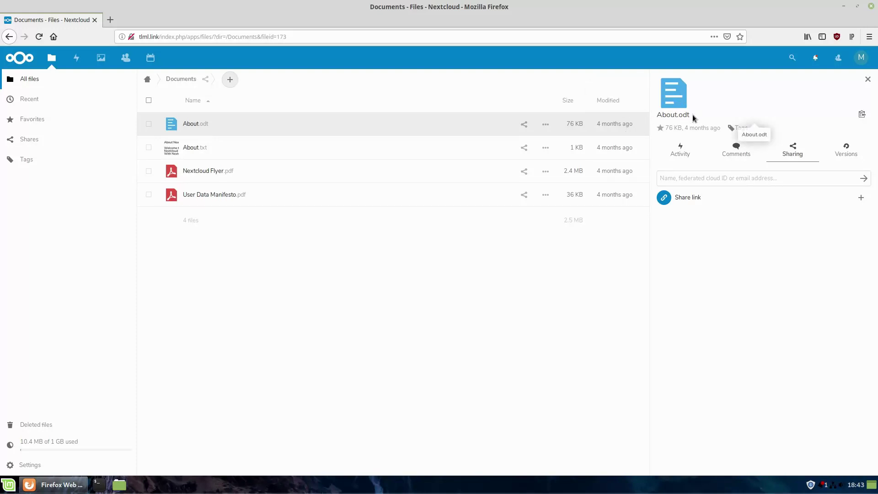
Step: Reopen About.odt's Sharing panel and focus the recipient field
click(867, 79)
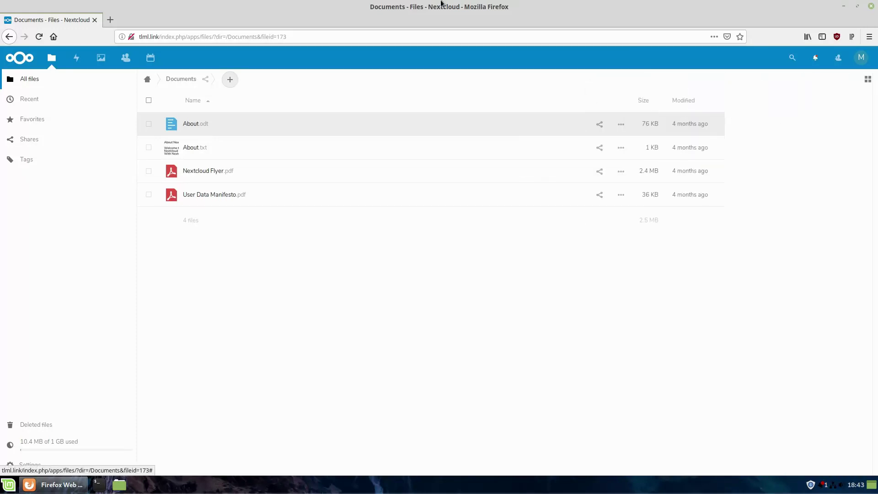
click(752, 123)
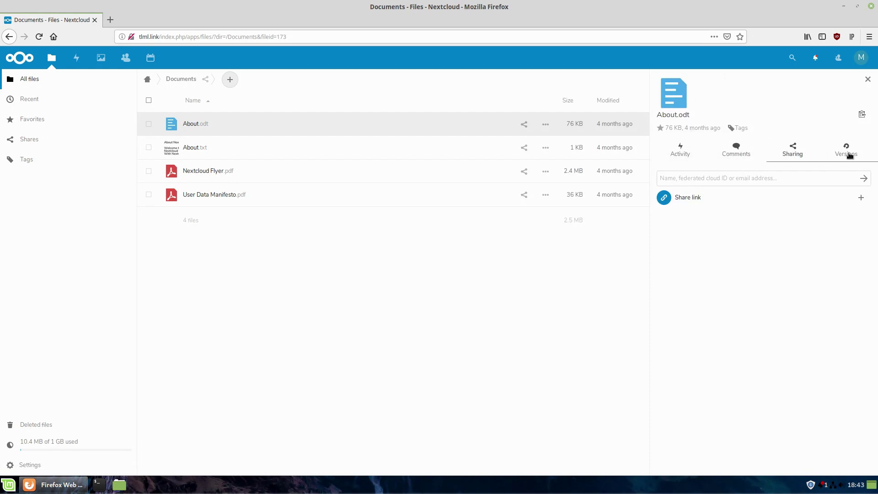
click(781, 176)
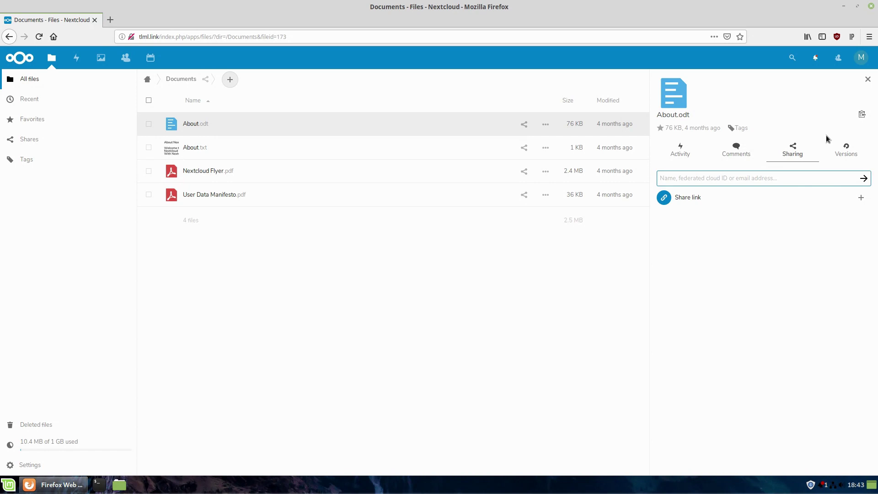
Step: Search recipients for 'nca' and share About.odt with the suggested user account
text(a)
key(BackSpace)
text(w)
key(BackSpace)
text(w)
key(BackSpace)
text(w)
key(BackSpace)
text(w)
key(BackSpace)
text(w)
key(BackSpace)
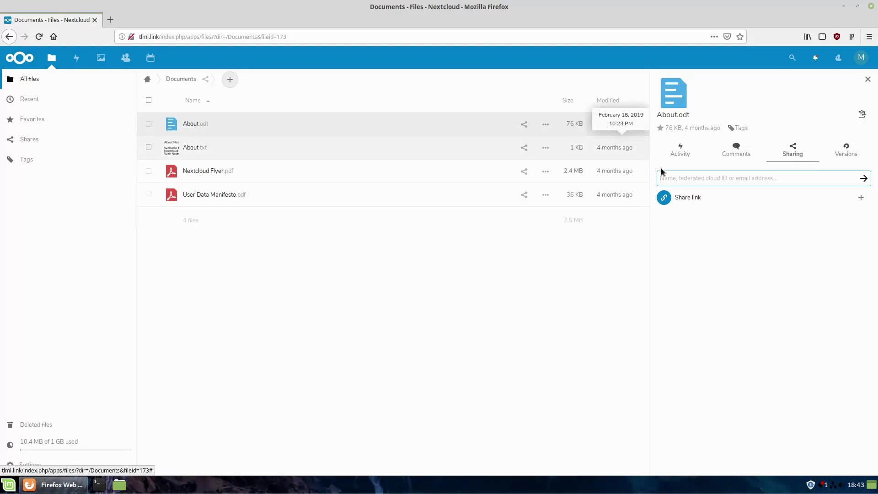
text(nc)
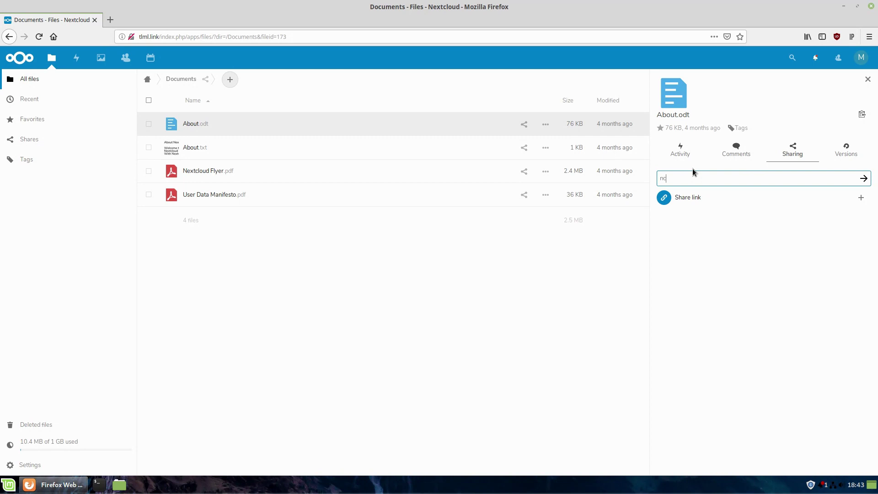
text(a)
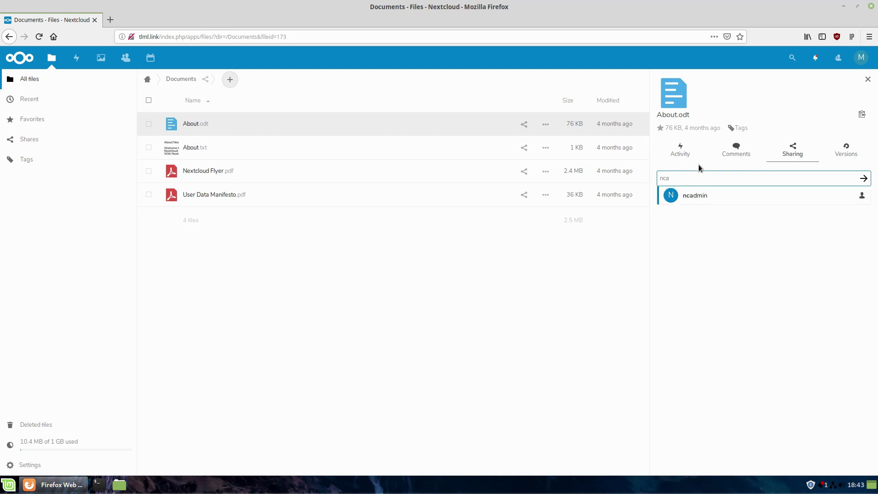
click(695, 196)
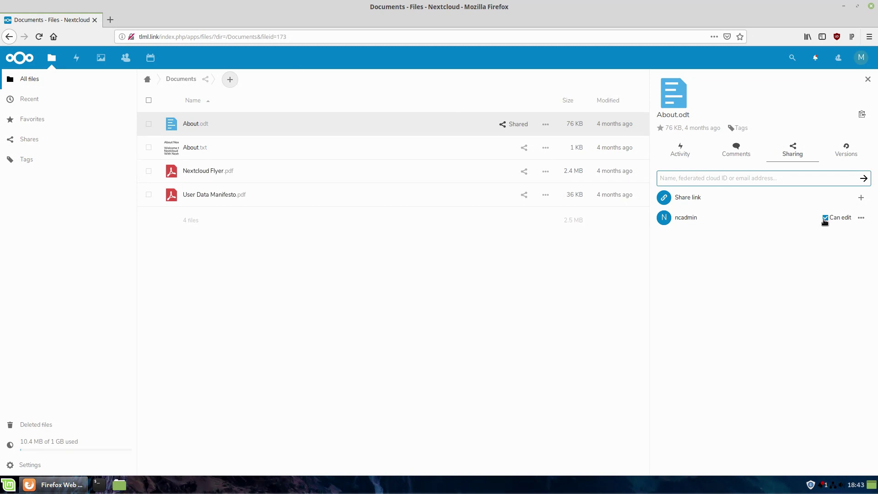
Step: Create a new public share link for About.odt and copy it to the clipboard
click(860, 199)
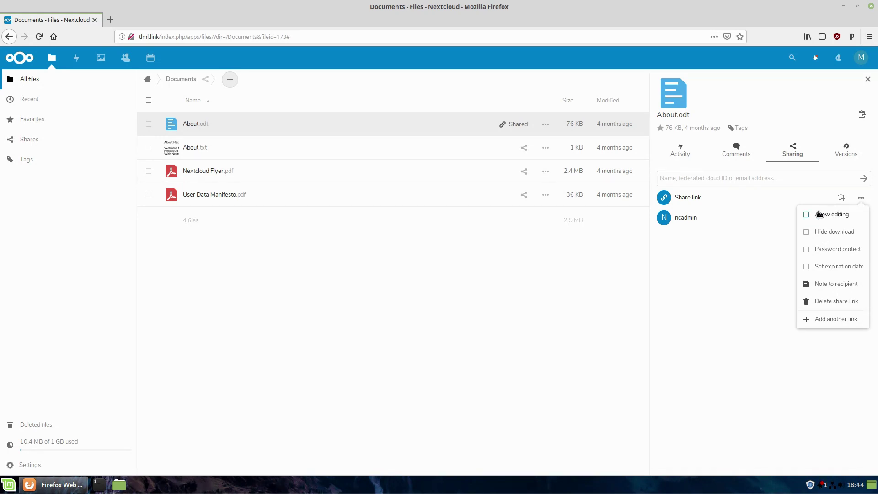
click(759, 279)
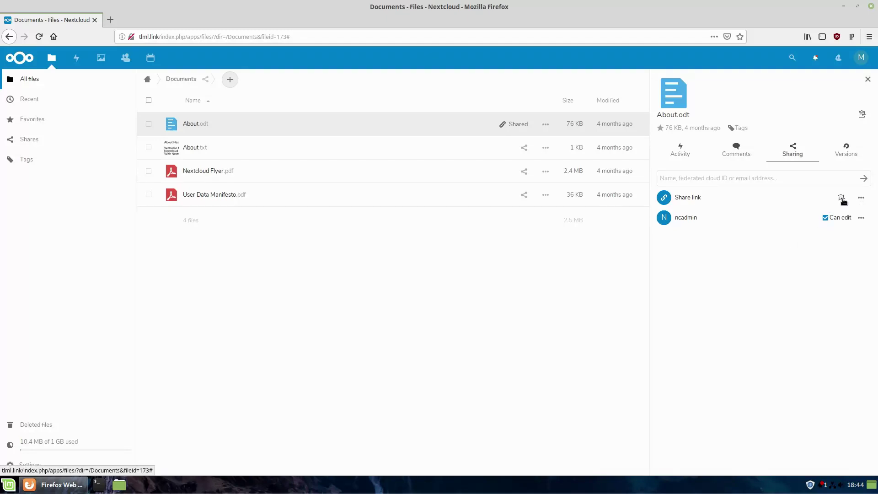
click(841, 198)
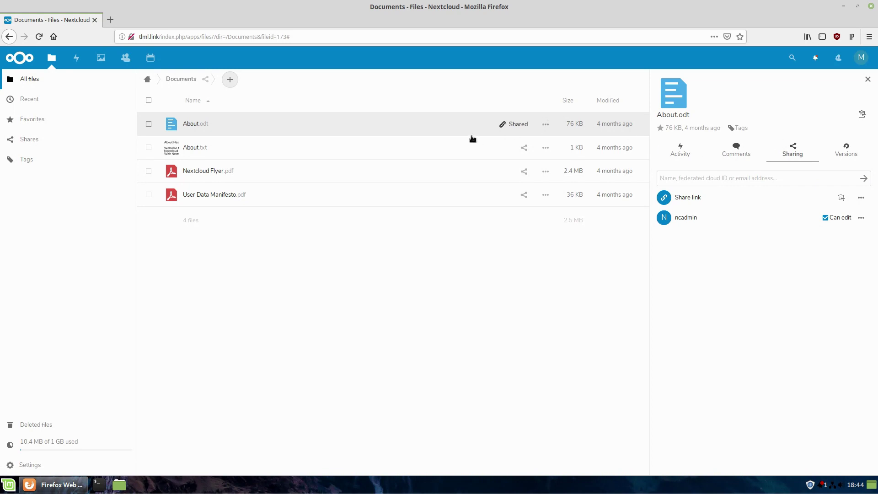
Step: Create a new top-level folder named 'uploads'
click(180, 80)
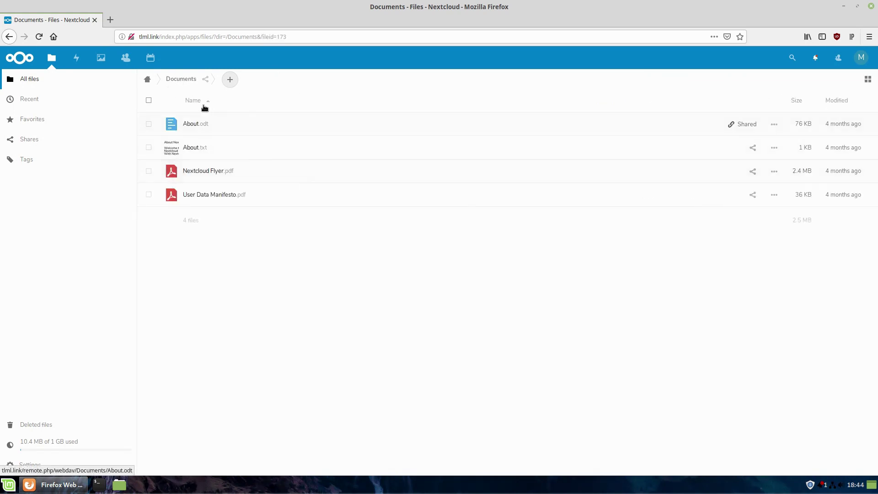
click(151, 81)
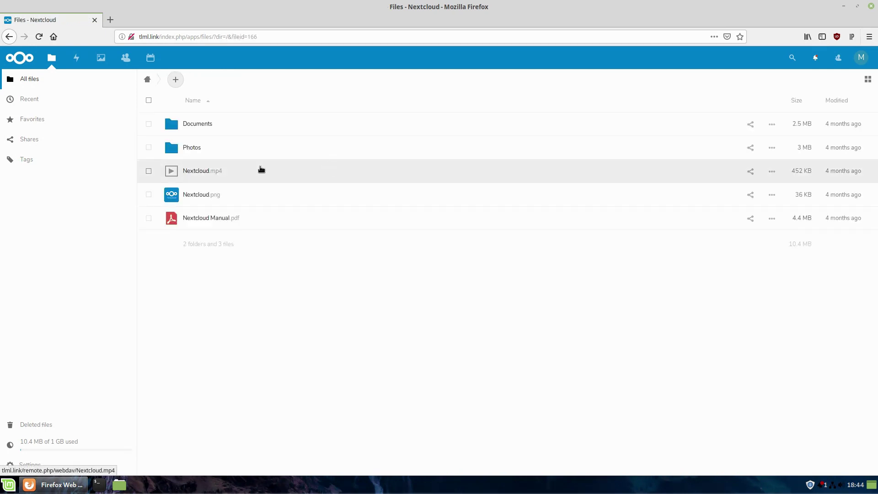
click(175, 79)
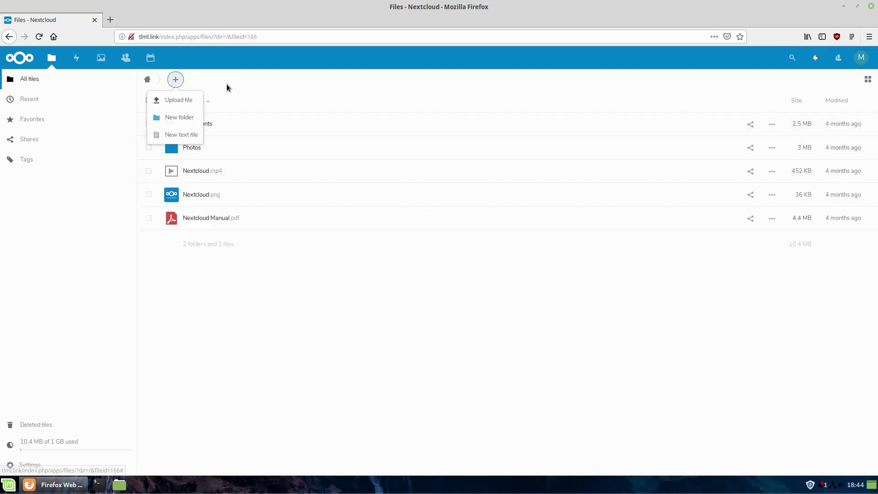
click(180, 117)
text(uploads)
key(Return)
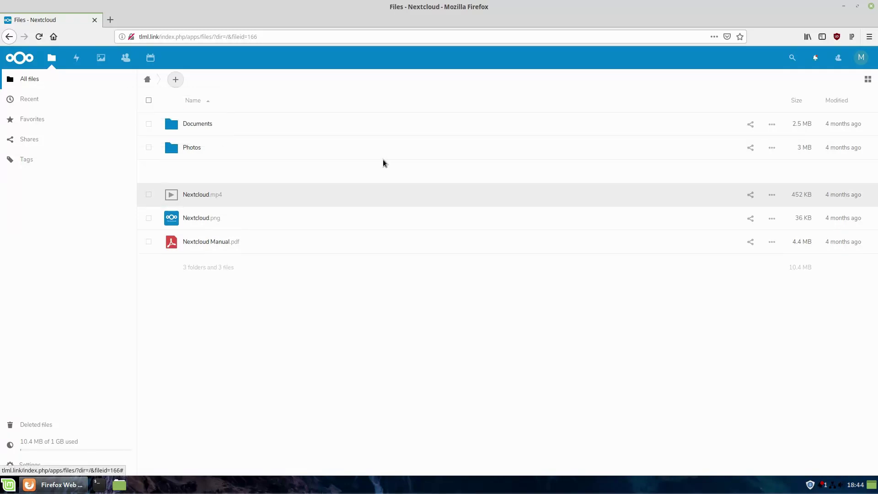
Step: Share uploads via a File drop (upload only) public link and copy the link
click(782, 261)
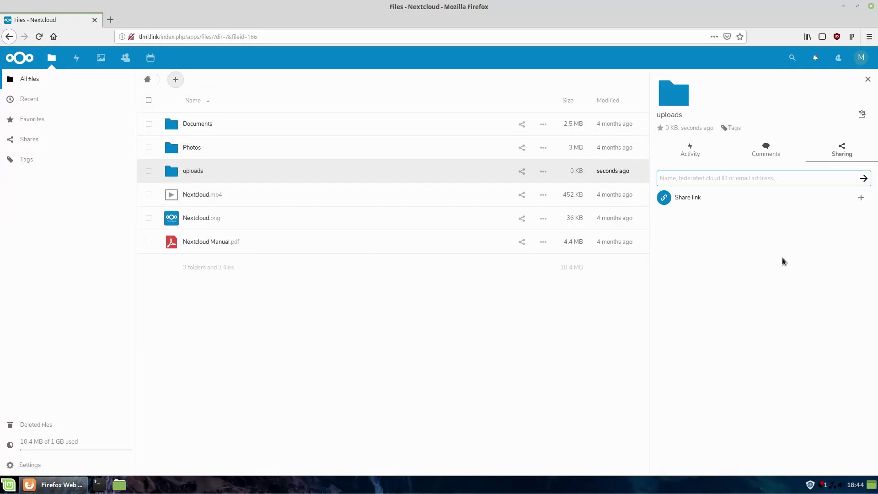
click(861, 199)
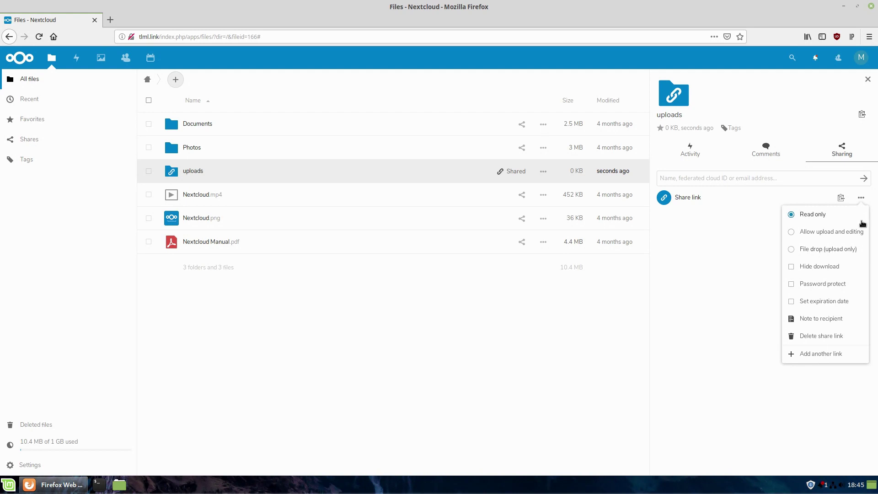
click(810, 250)
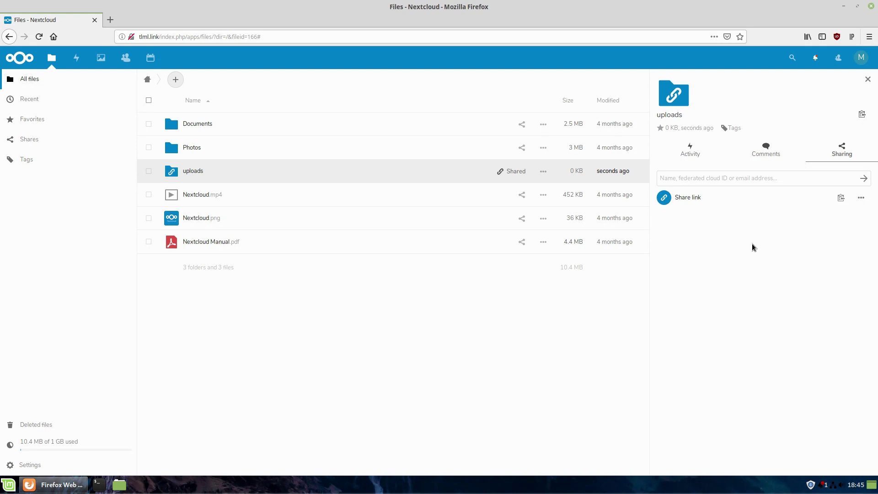
click(840, 198)
click(841, 198)
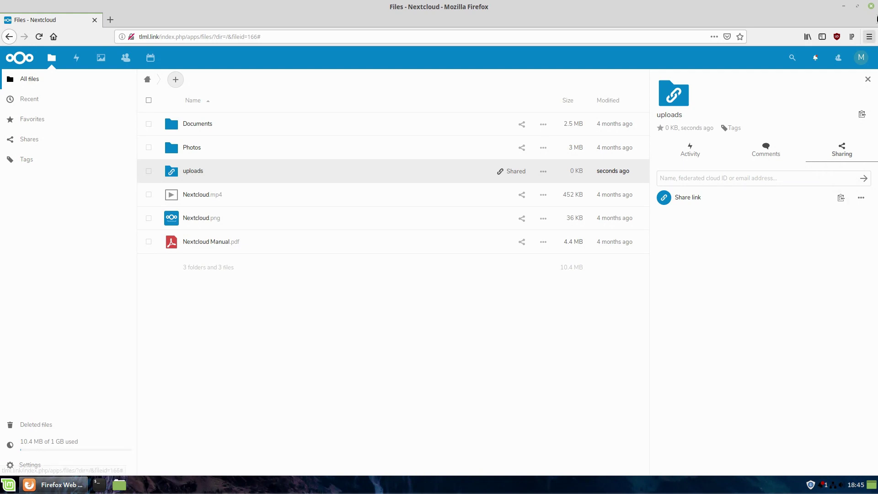
click(870, 36)
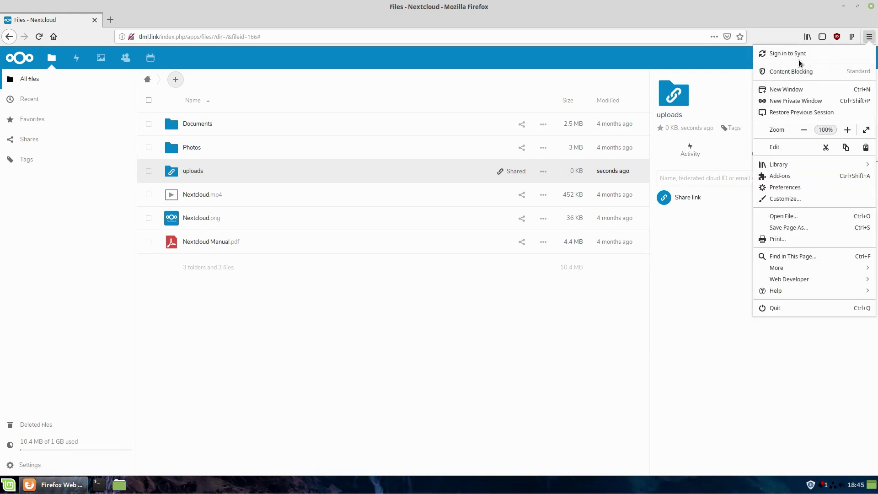
Step: Load the copied uploads file-drop link in a new Firefox private window
click(699, 194)
key(ctrl+shift+p)
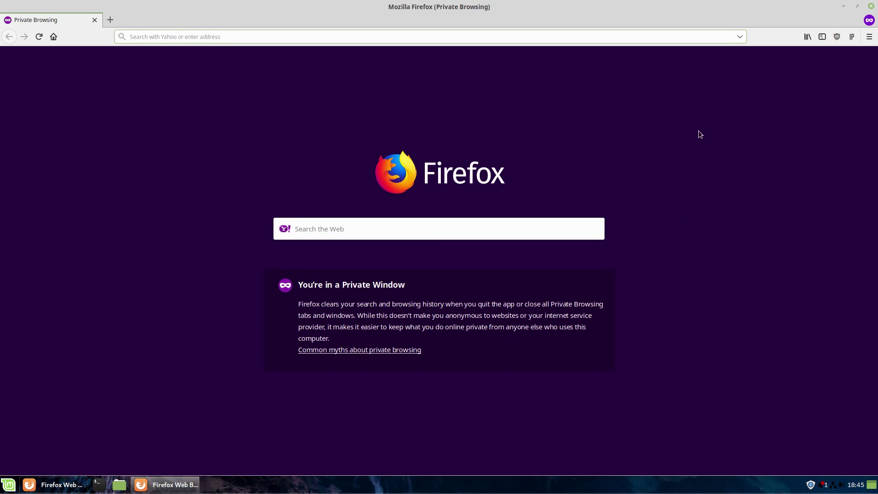
key(ctrl+v)
key(Return)
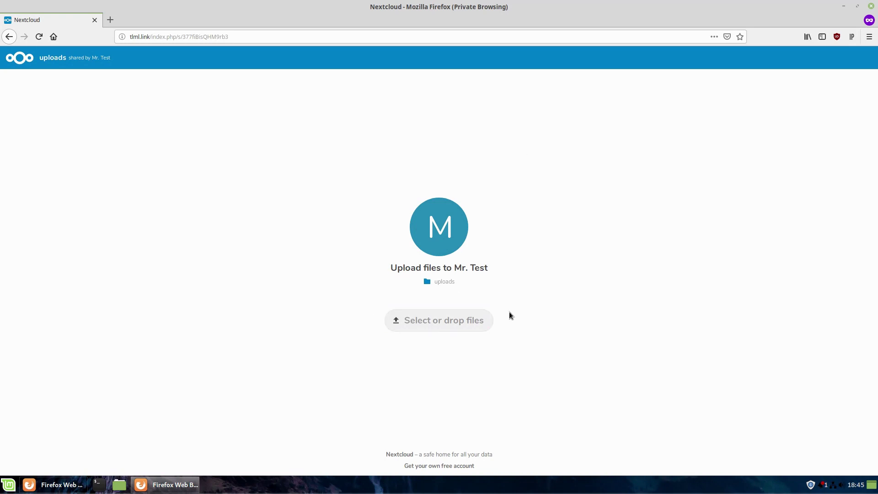
Step: Upload moz-500.csv from the tl folder, then check the uploads folder in Files
click(464, 331)
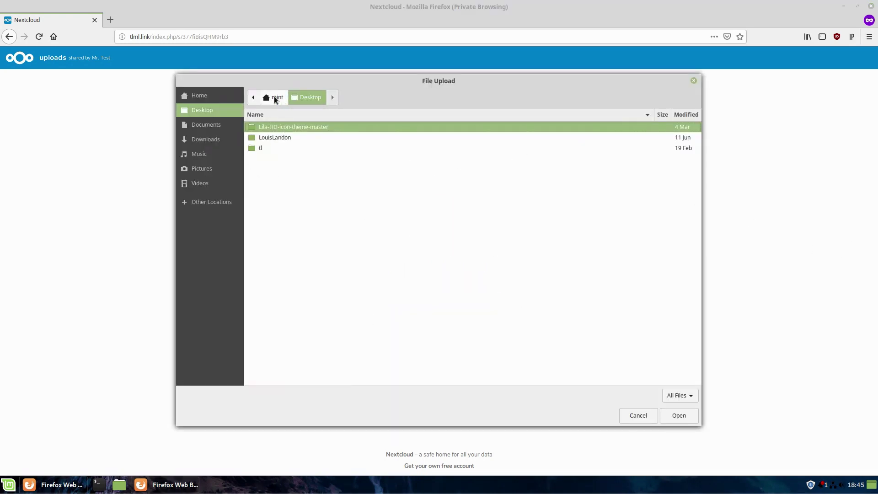
double_click(254, 147)
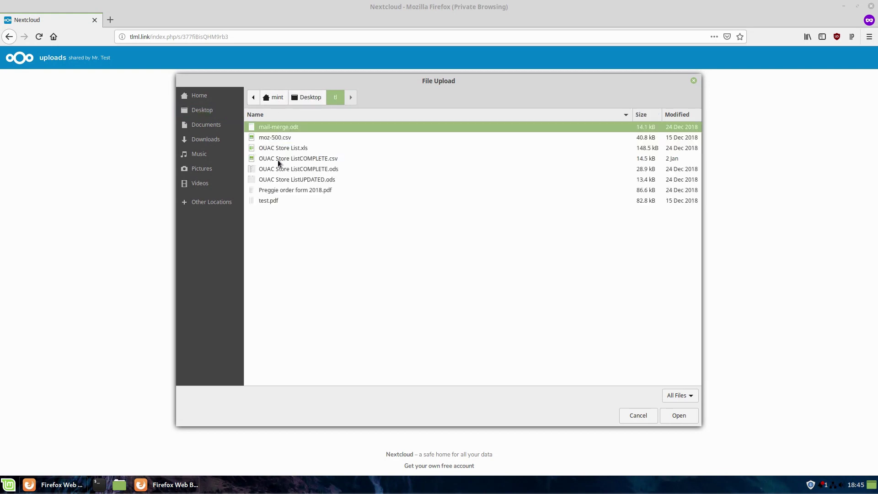
click(288, 139)
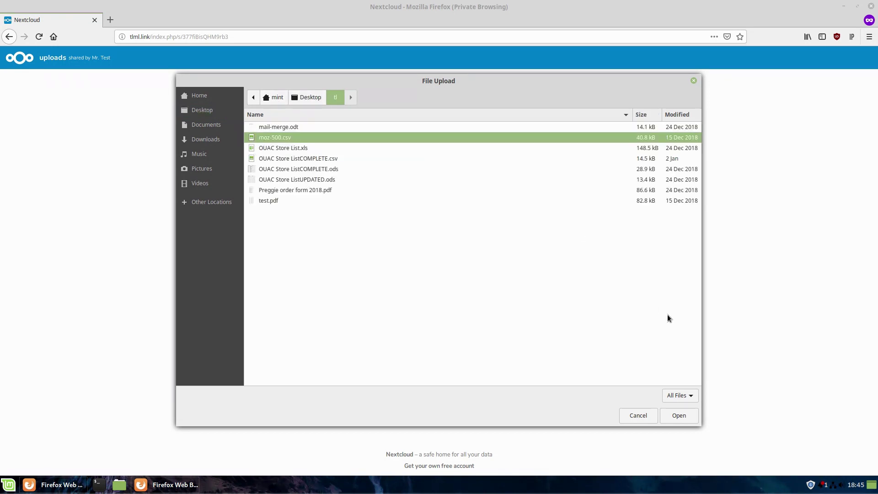
click(679, 416)
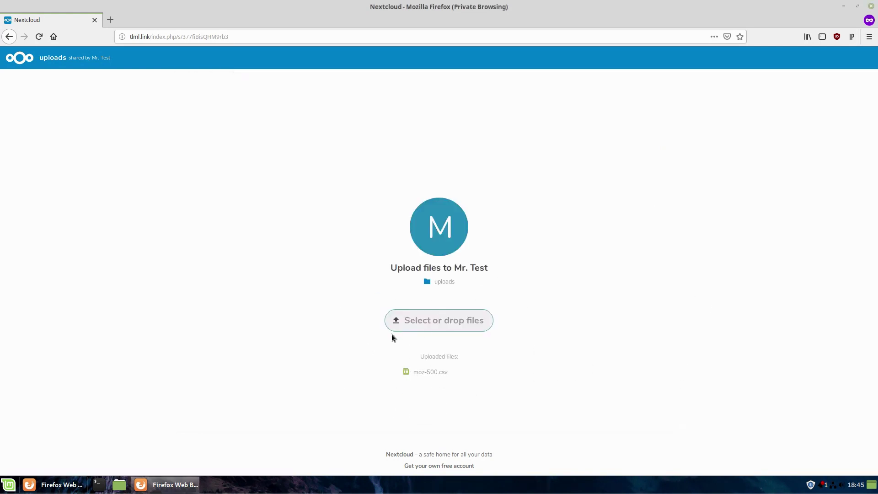
click(844, 6)
click(188, 174)
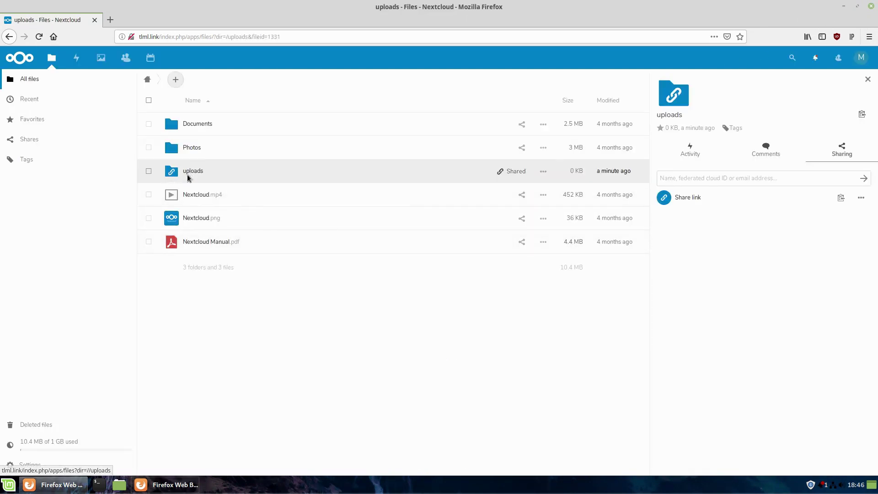
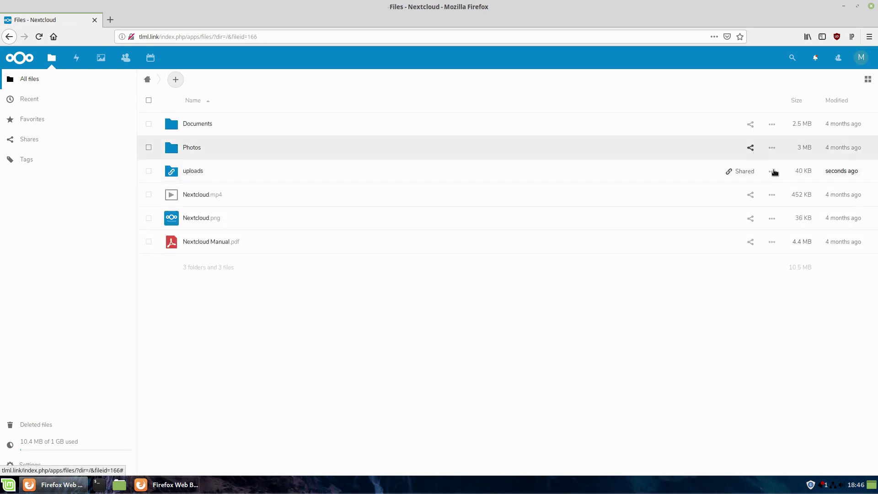
Step: Turn on password protection for the uploads share link and submit a first password, which is rejected
click(747, 172)
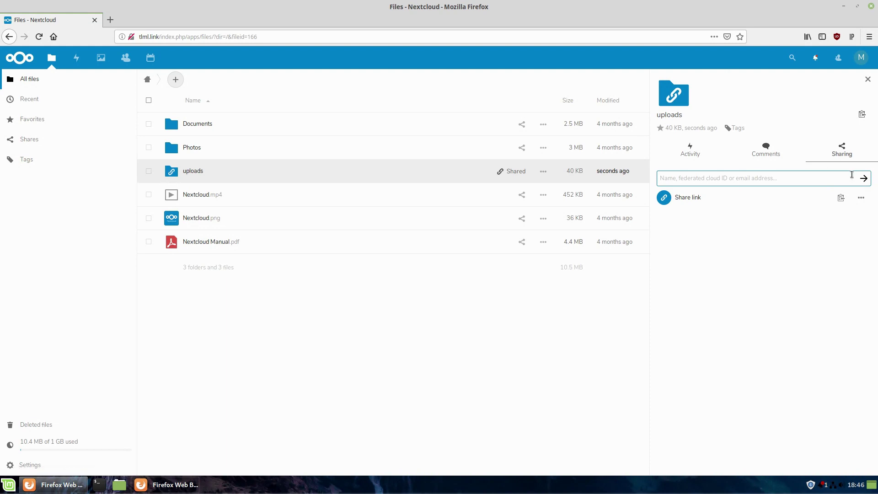
click(861, 197)
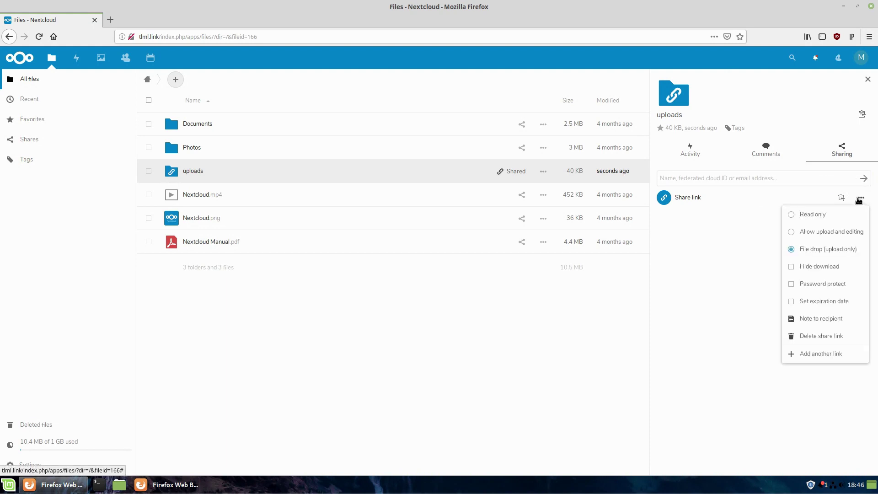
click(791, 284)
click(817, 299)
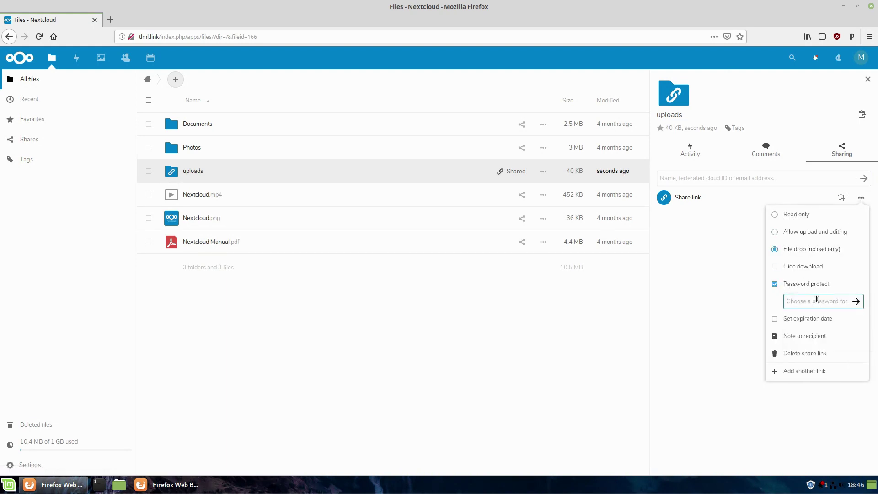
text(••)
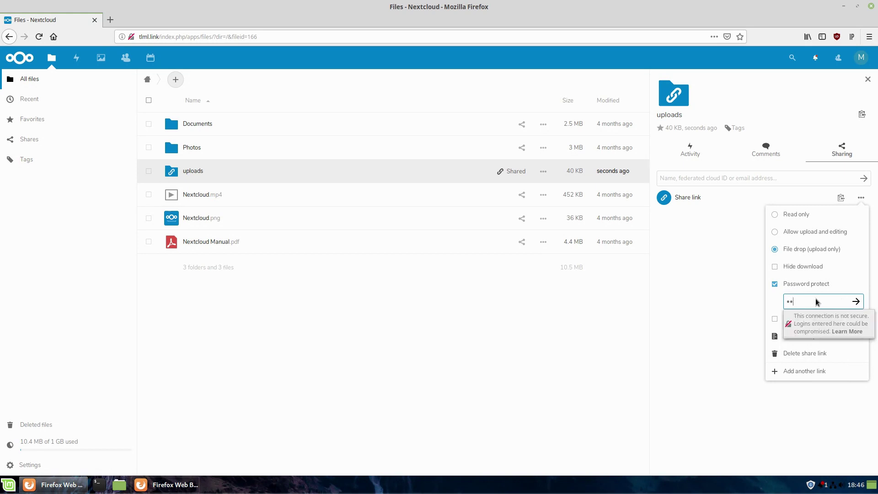
text(••••)
click(857, 303)
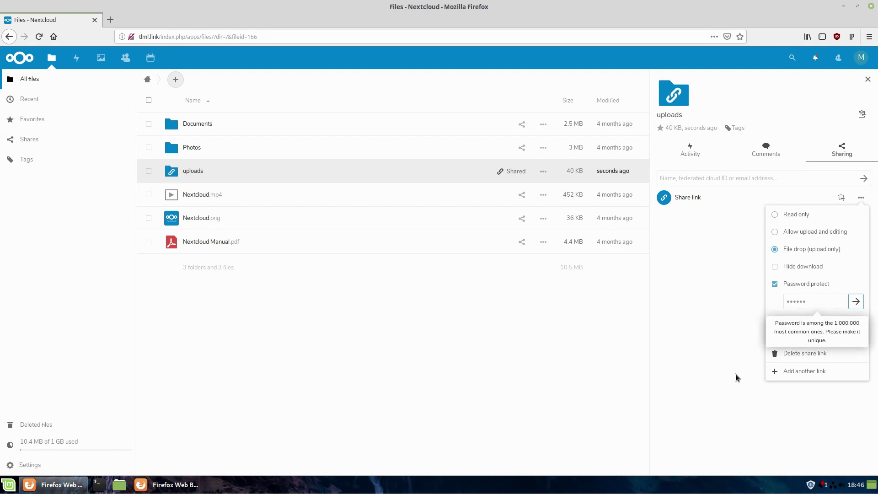
Step: Replace the rejected password with a less common one, save it, and move to the private window
drag(820, 301, 760, 297)
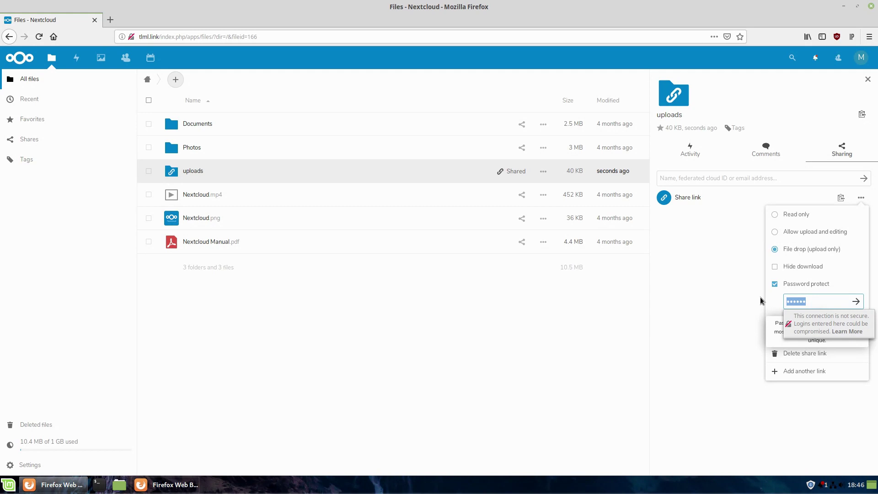
key(BackSpace)
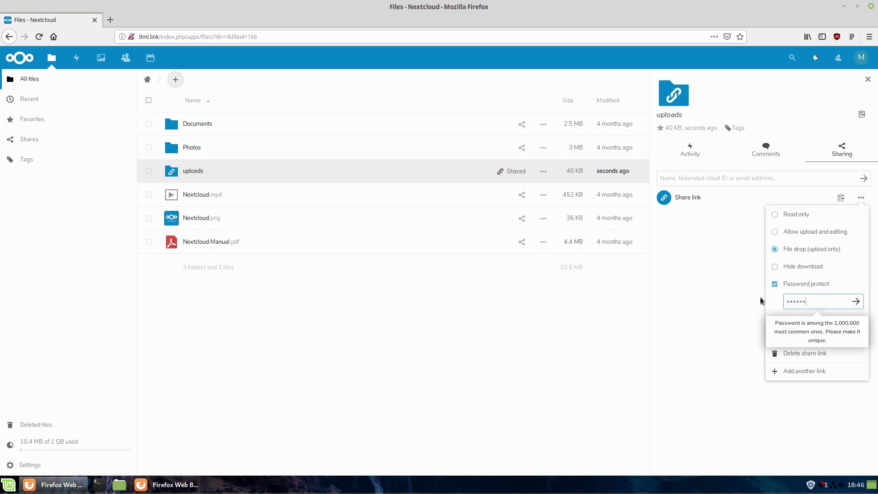
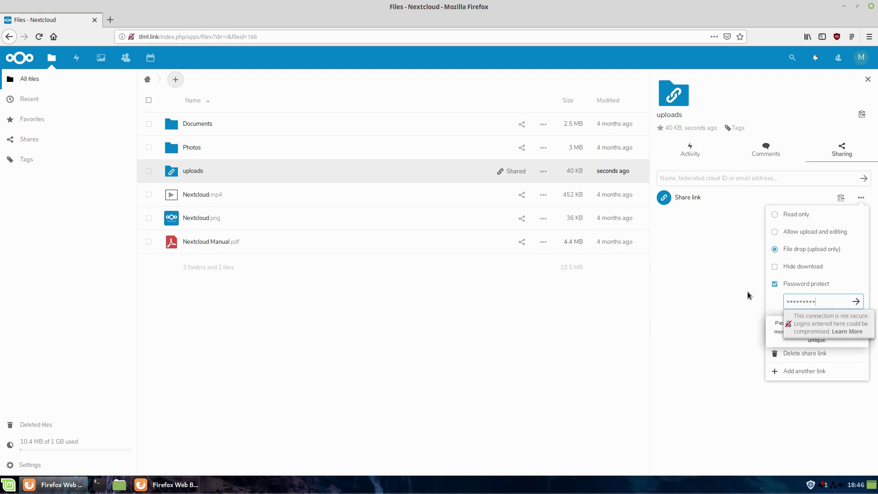
click(855, 301)
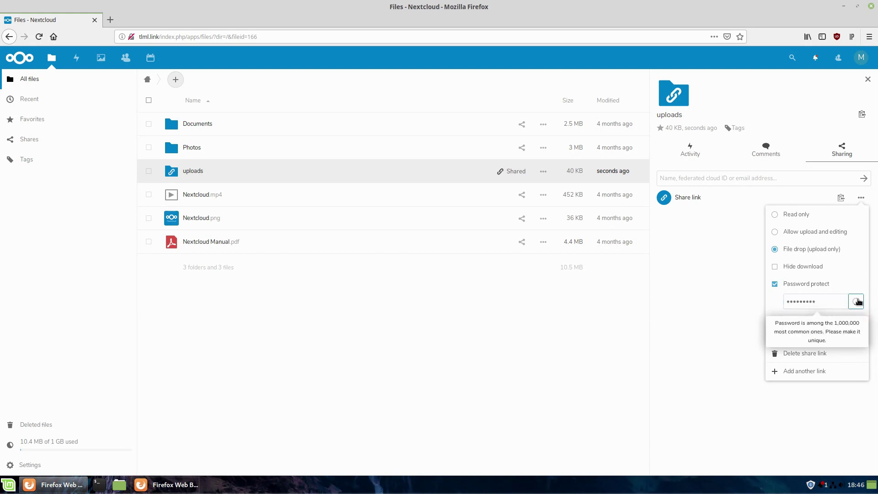
click(871, 344)
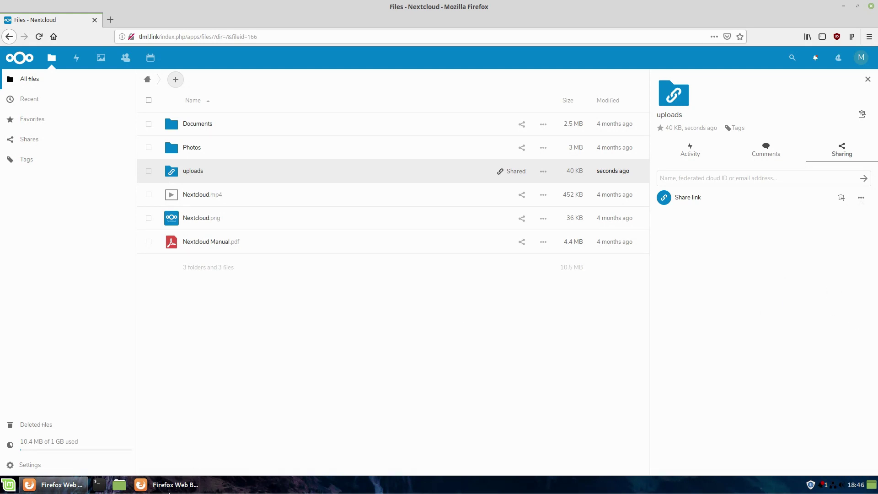
click(179, 488)
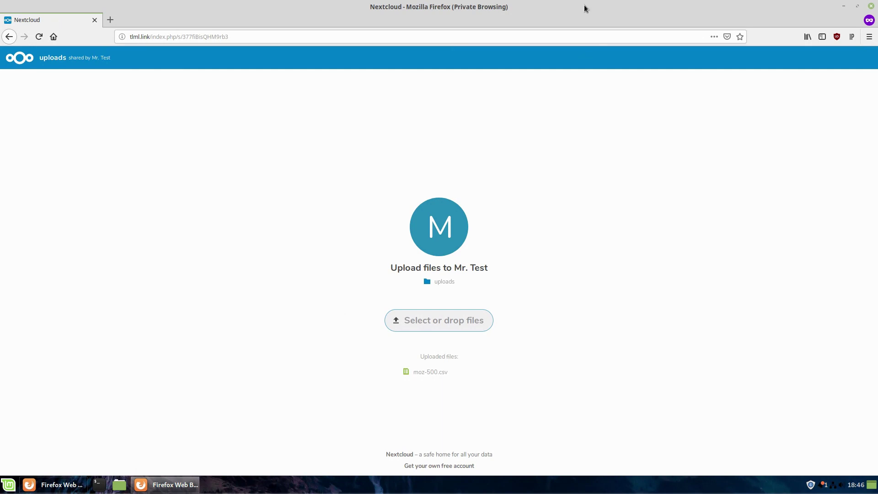
Step: Reload the share page in the private window and unlock it with the link password
key(F5)
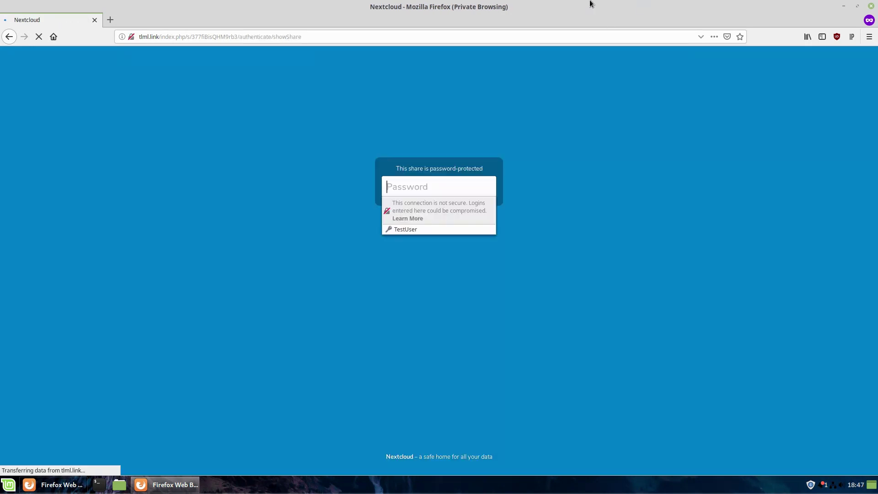
click(450, 188)
text(••••••••)
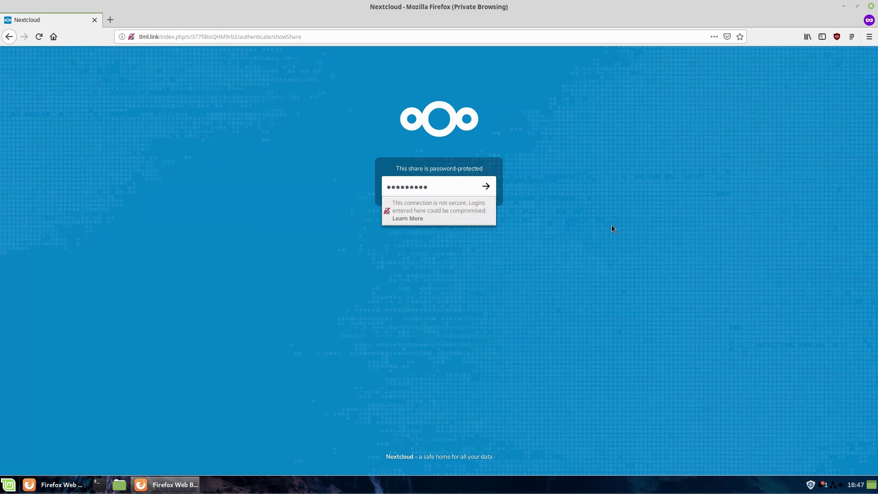
click(486, 186)
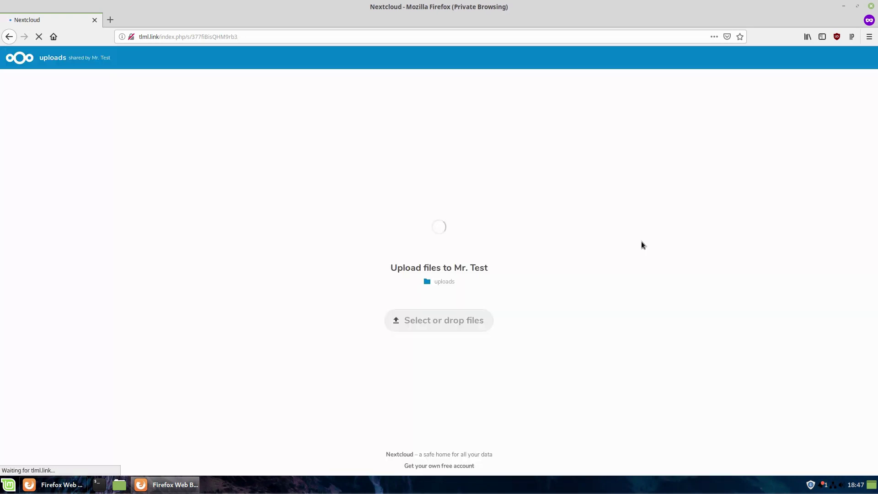
Step: Upload OUAC Store List.xls to the share, then return to the owner's Files window
click(460, 326)
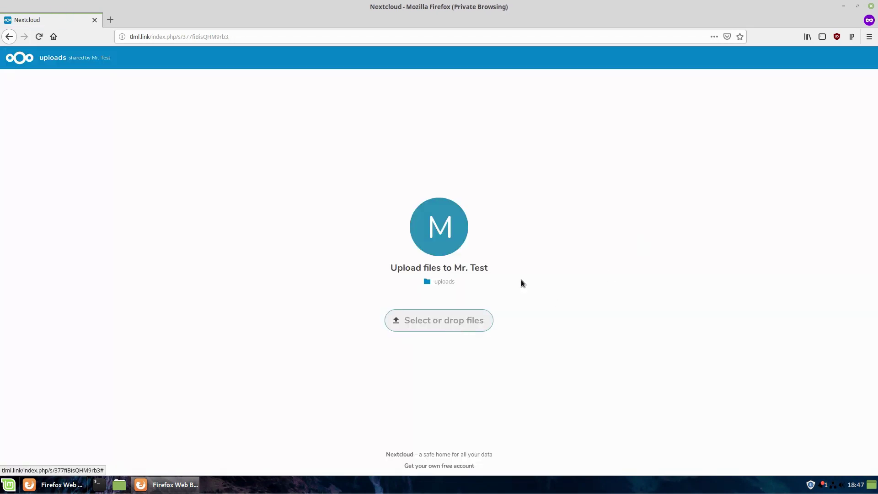
double_click(294, 151)
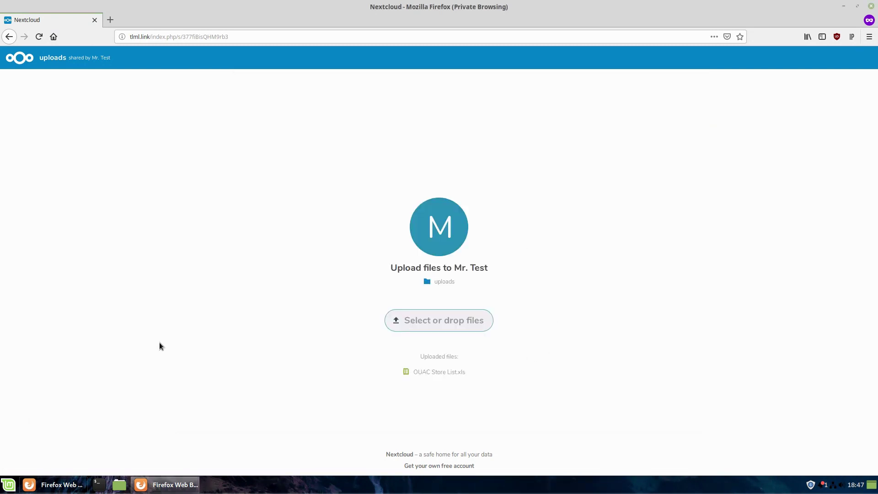
click(53, 485)
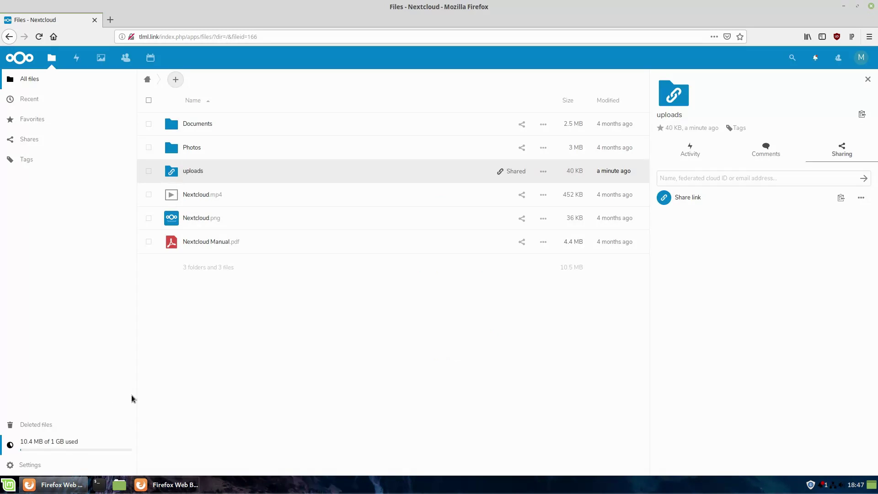
Step: Check that uploads now holds OUAC Store List.xls beside moz-500.csv, then return to All files
click(191, 171)
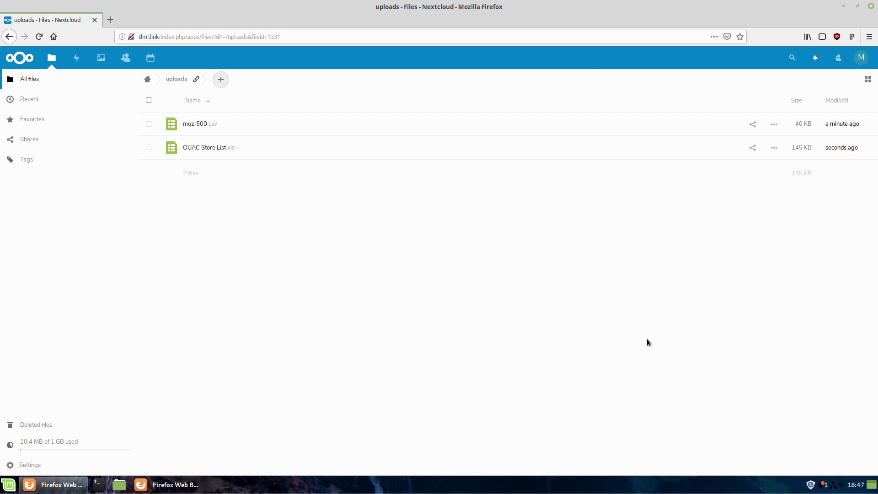
click(174, 80)
click(147, 79)
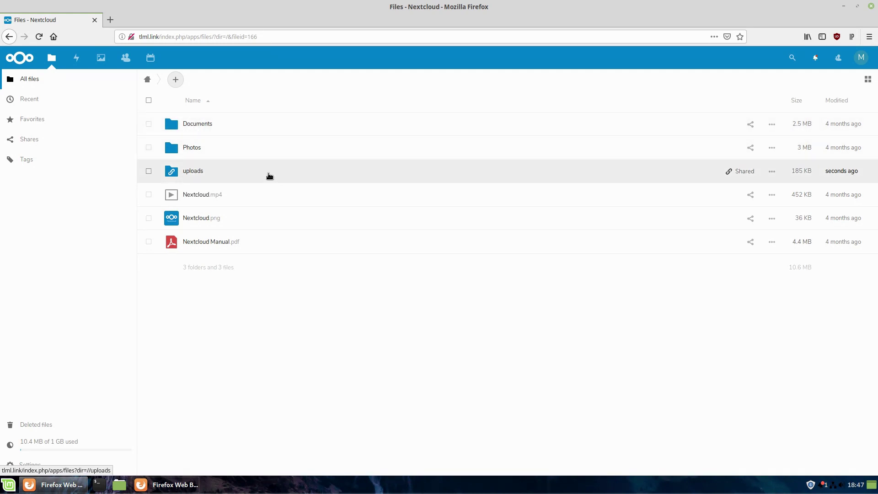
Step: Share About.odt in the Documents folder by public link and show that link's options
click(183, 126)
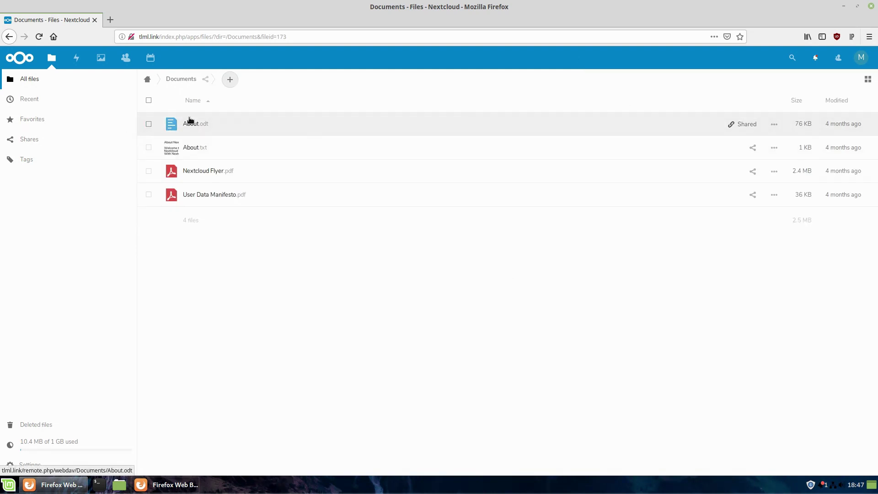
click(738, 125)
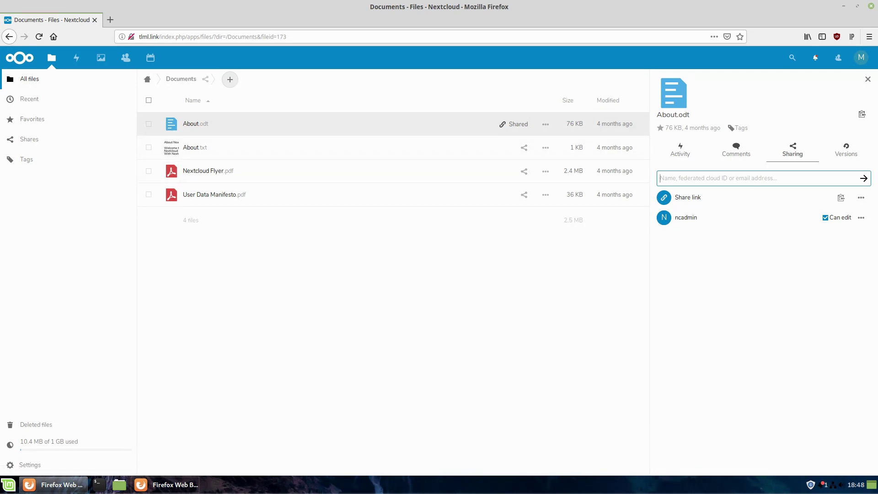
click(860, 199)
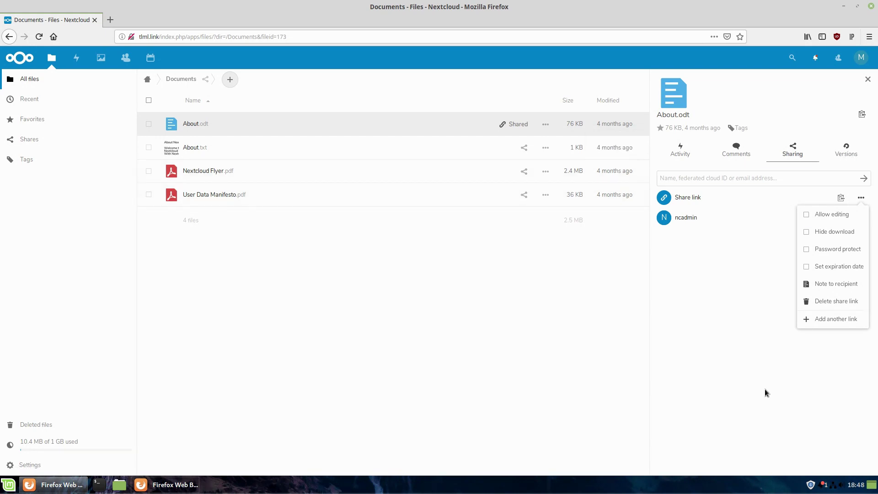
Step: Close About.odt's link options and enter an e-mail address in the share recipient field
click(754, 400)
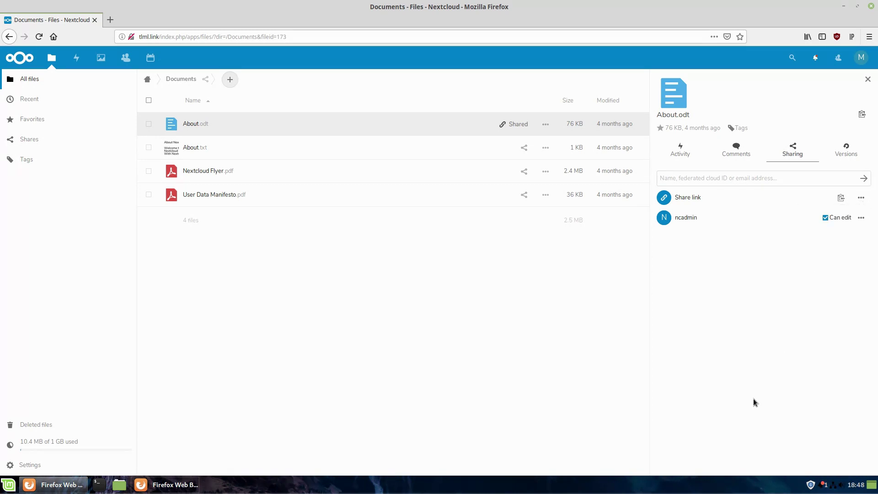
click(737, 179)
text(email@email.com)
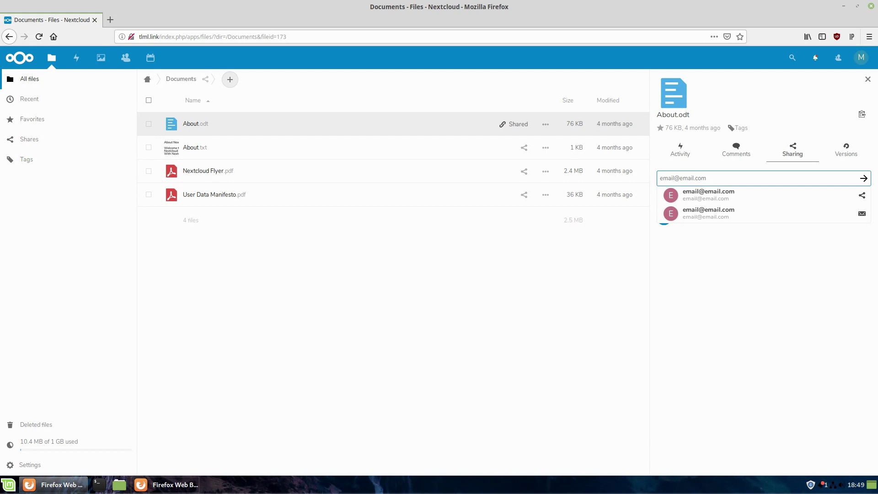
Step: Dismiss the unfinished recipient search and go back to the Documents listing
key(Down)
key(Return)
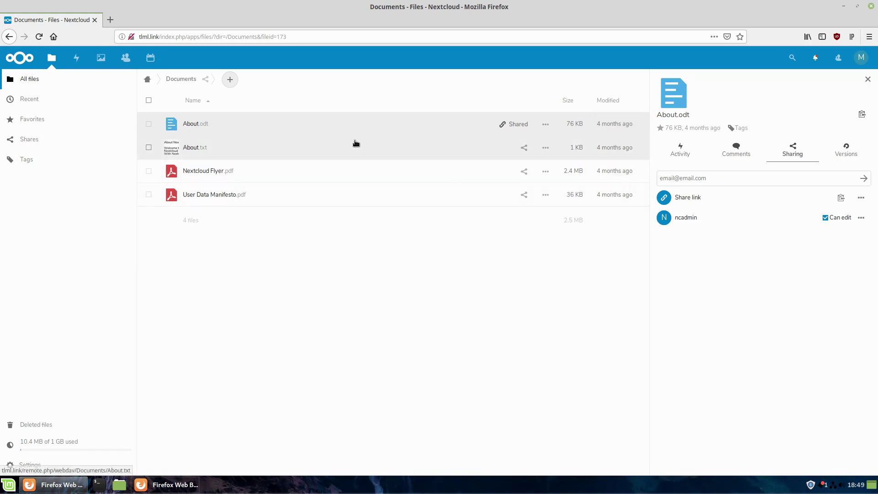
click(184, 83)
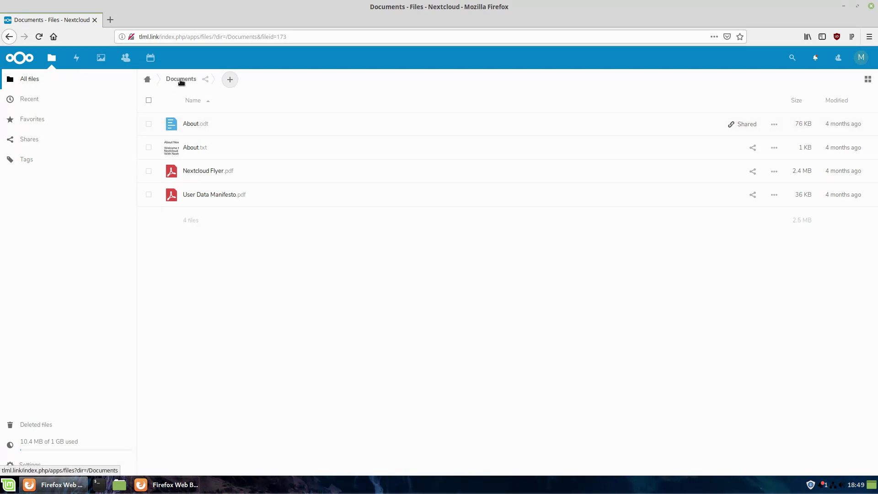
Step: Set the uploads folder's share link permission to 'Allow upload and editing'
click(149, 81)
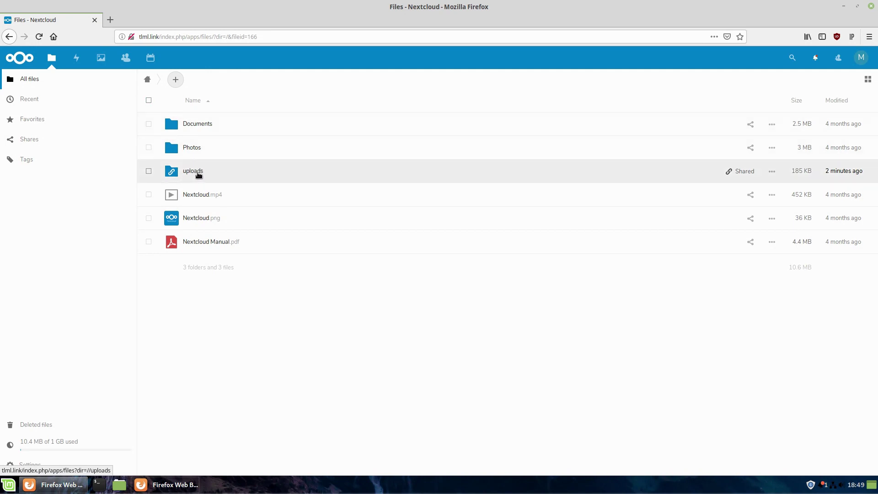
click(742, 171)
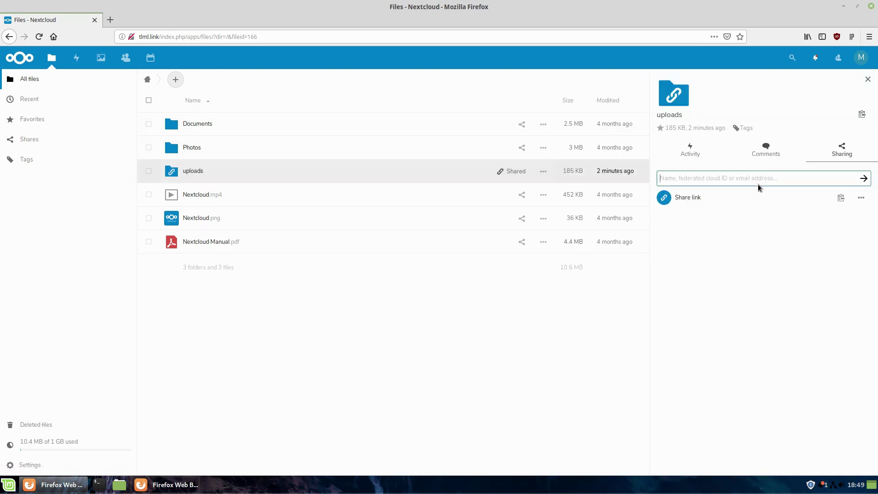
click(861, 197)
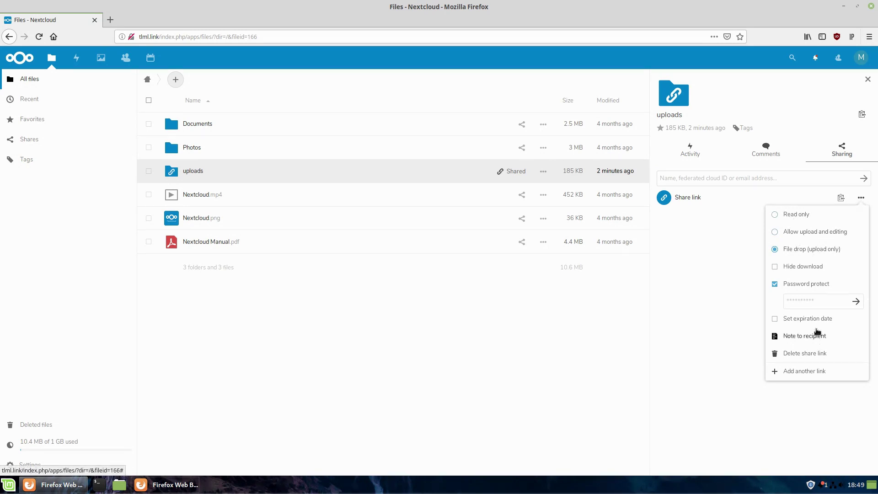
click(801, 231)
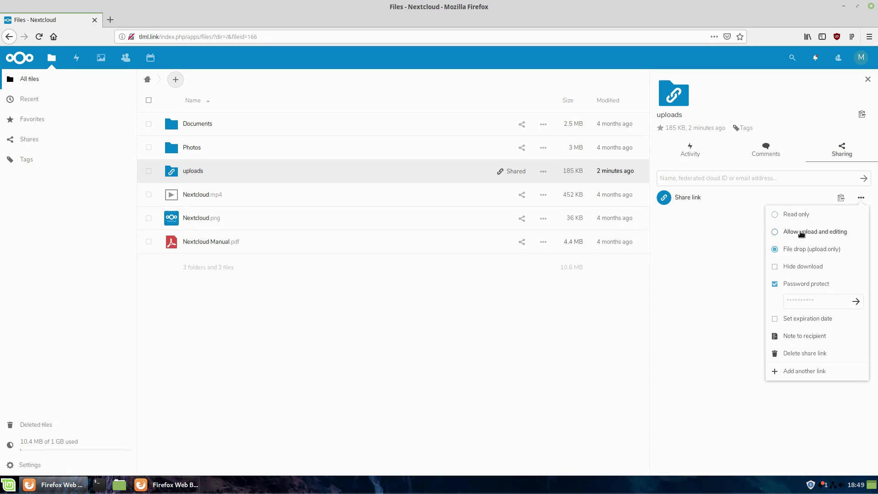
click(716, 317)
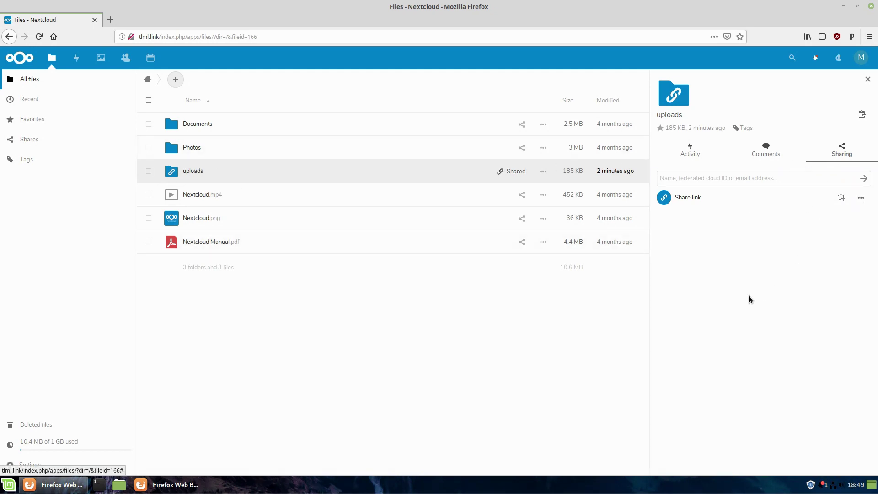
Step: Close the old private window, refresh Files, and copy the uploads folder's public share link
click(166, 485)
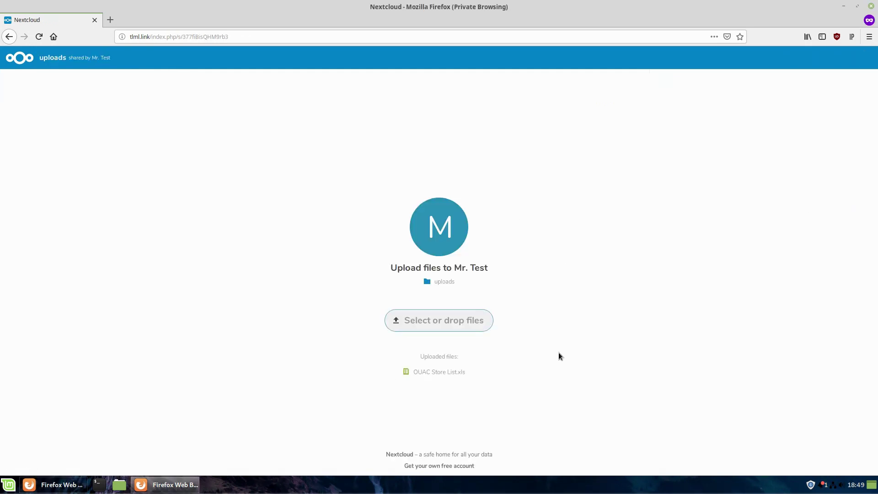
key(ctrl+w)
key(F5)
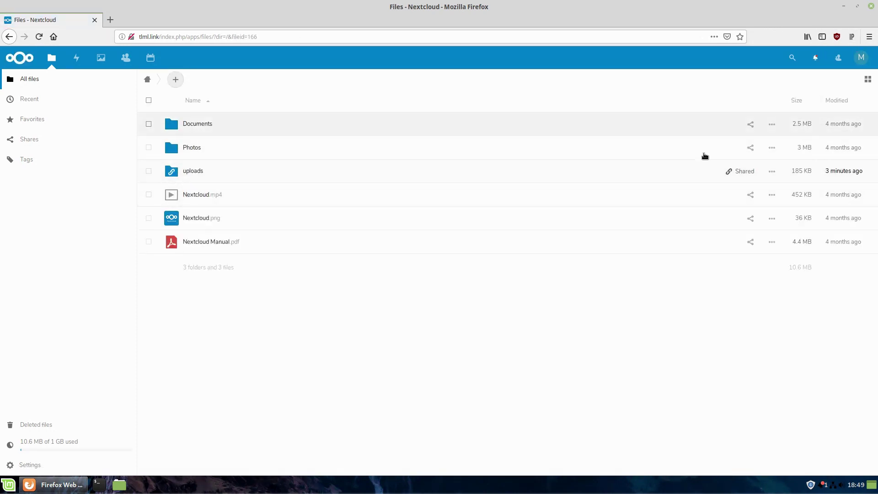
click(746, 173)
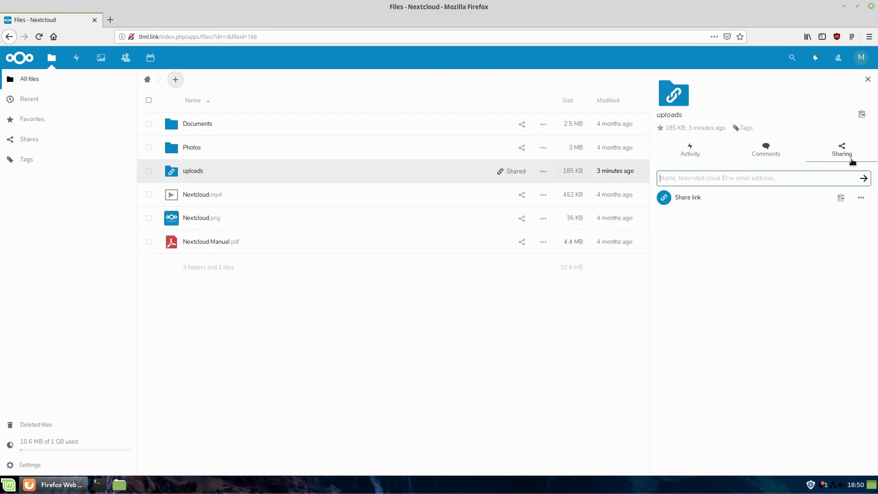
click(841, 198)
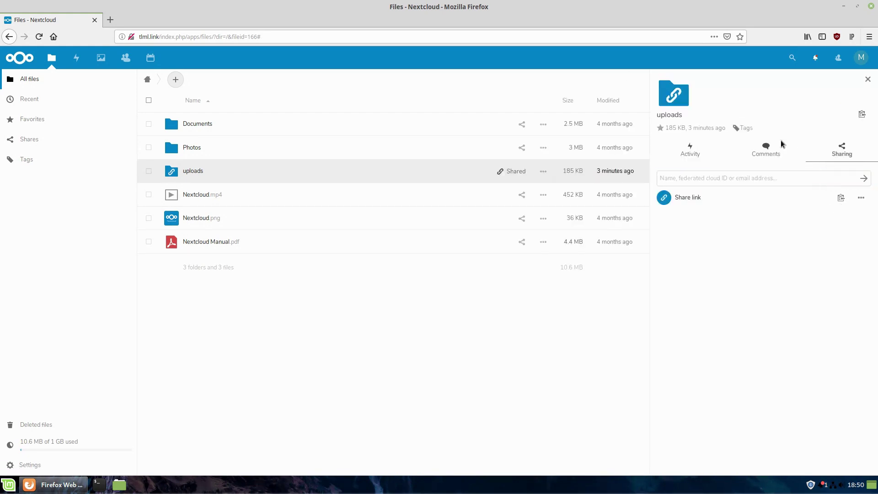
click(841, 198)
Step: Load the copied uploads share link in a new private window and unlock it with its password
click(869, 36)
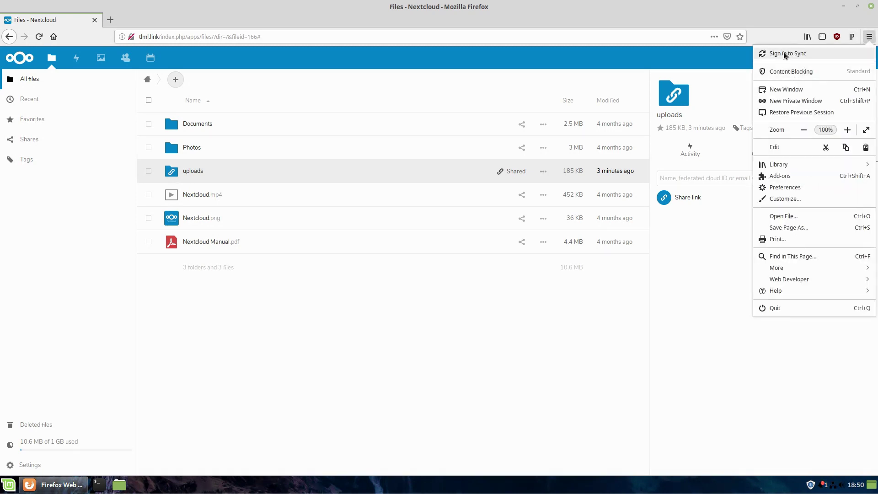
click(794, 100)
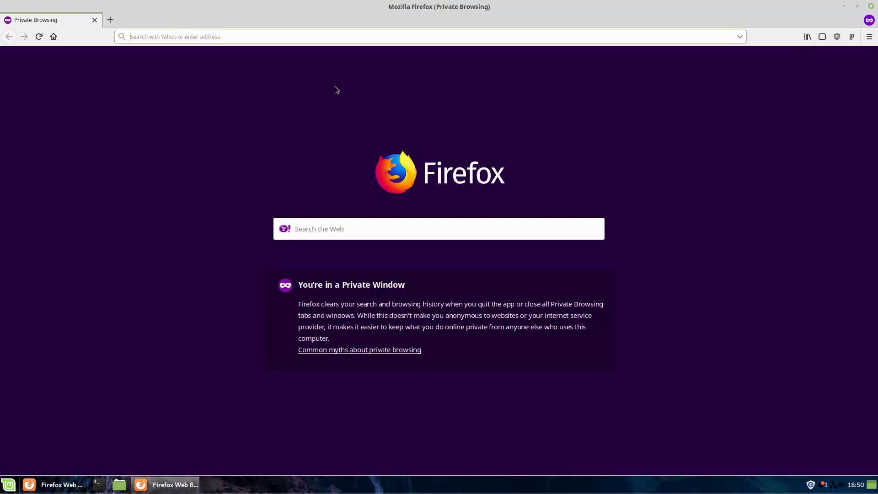
key(ctrl+v)
key(Return)
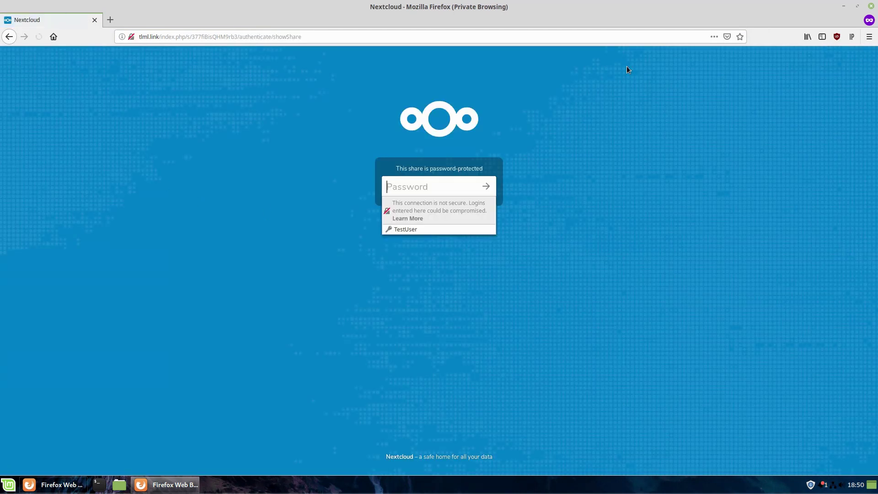
text(p)
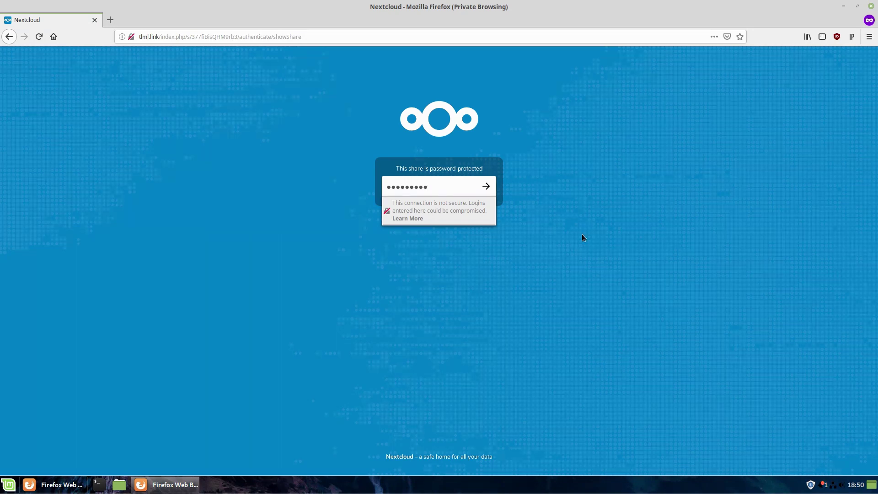
click(487, 188)
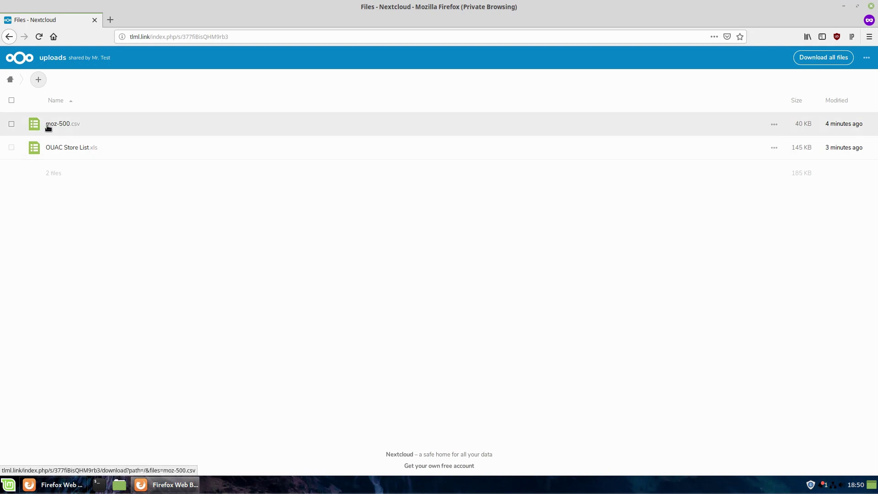
Step: Delete moz-500.csv from the uploads share
click(11, 125)
click(90, 101)
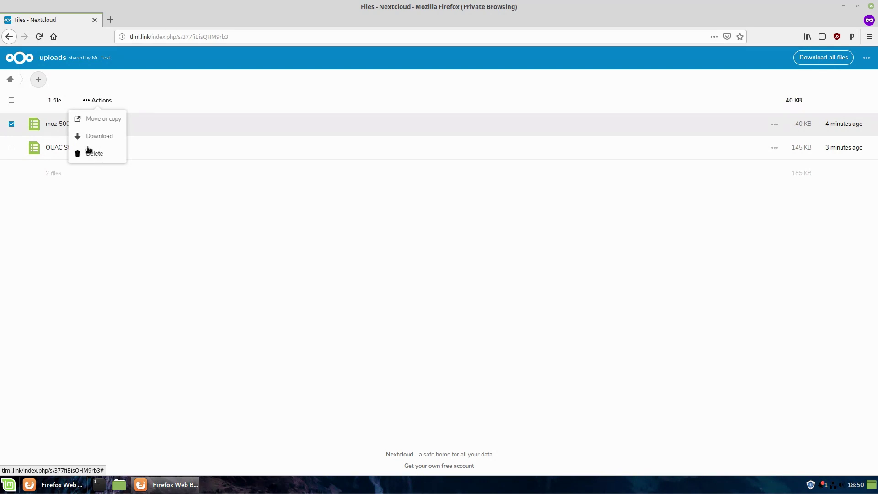
click(91, 154)
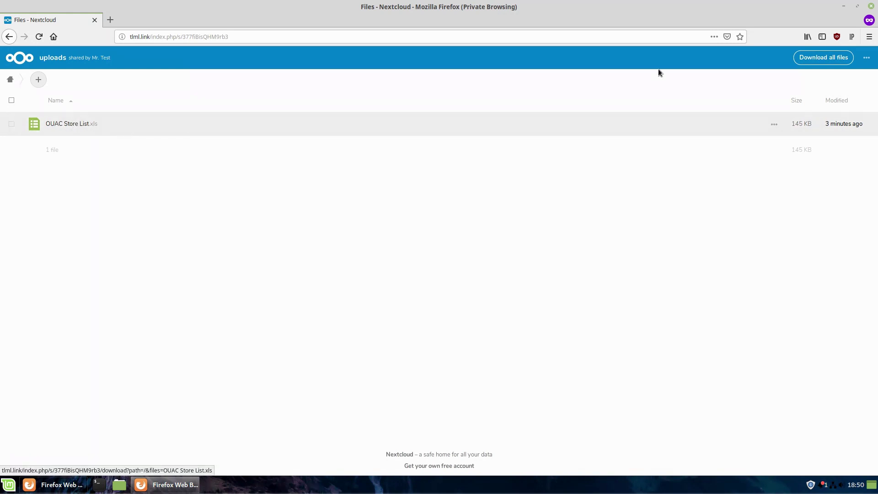
Step: Upload OUAC Store ListUPDATED.ods from the tl folder into the uploads share
click(12, 124)
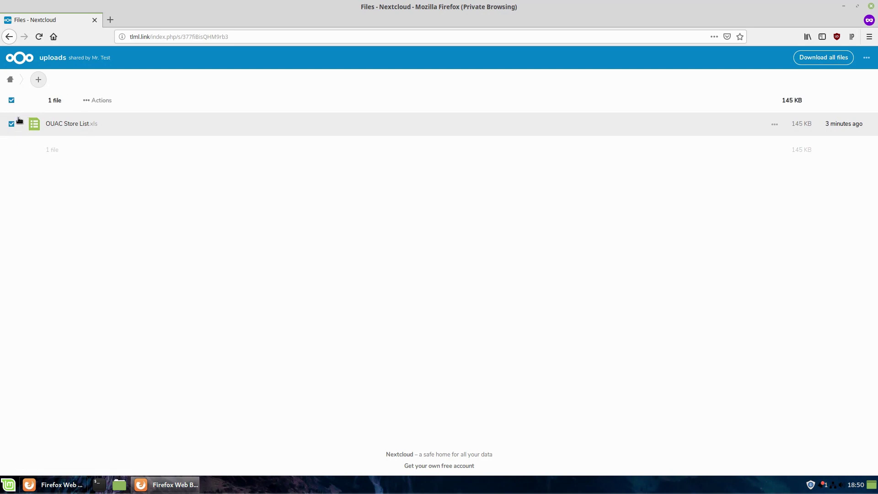
click(19, 123)
click(39, 80)
click(44, 101)
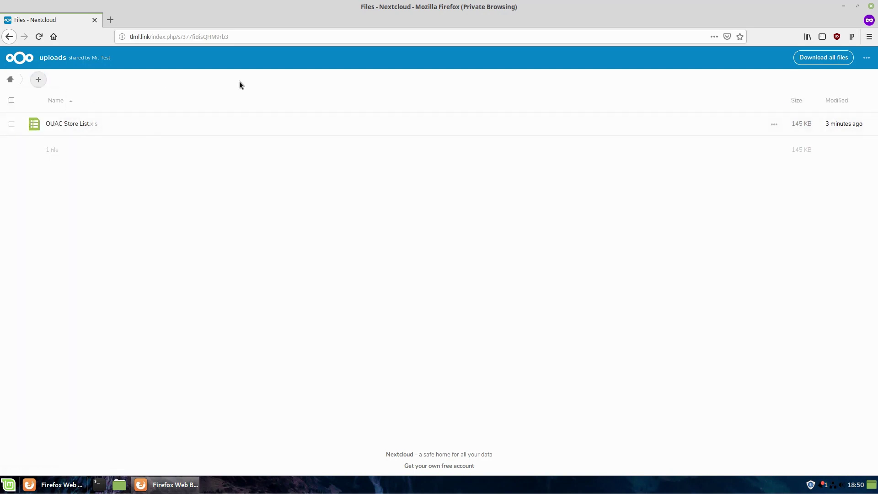
double_click(254, 151)
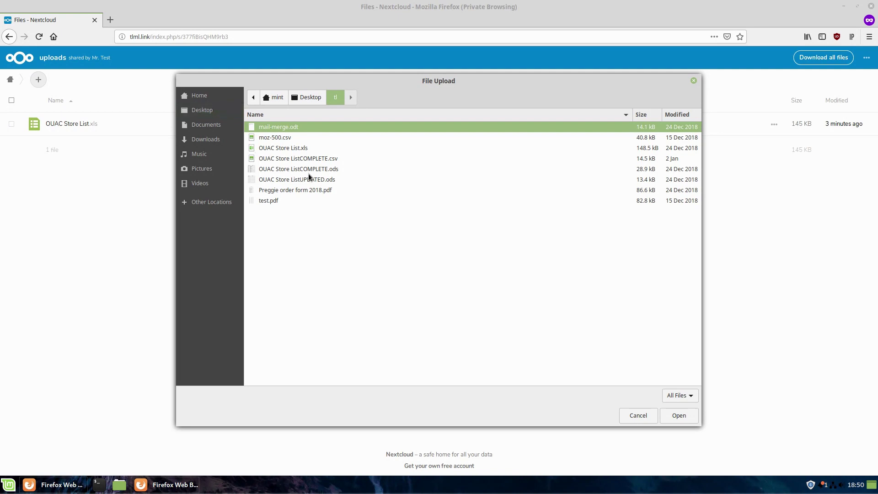
double_click(291, 184)
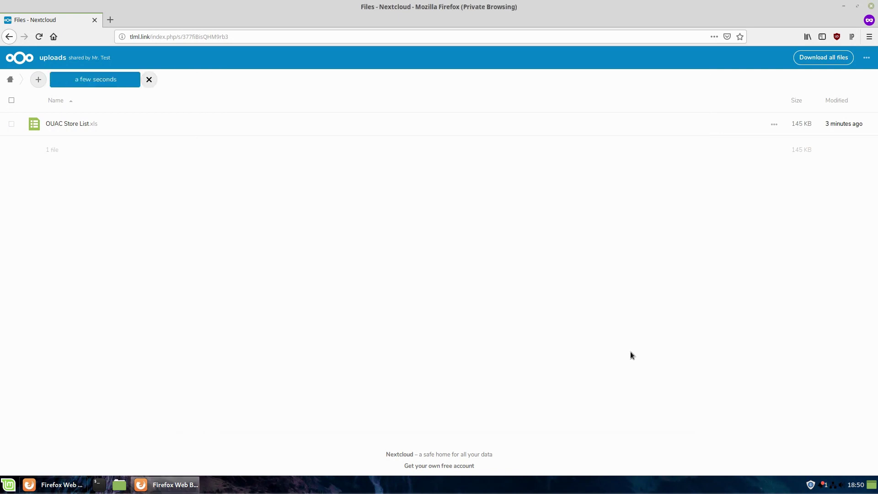